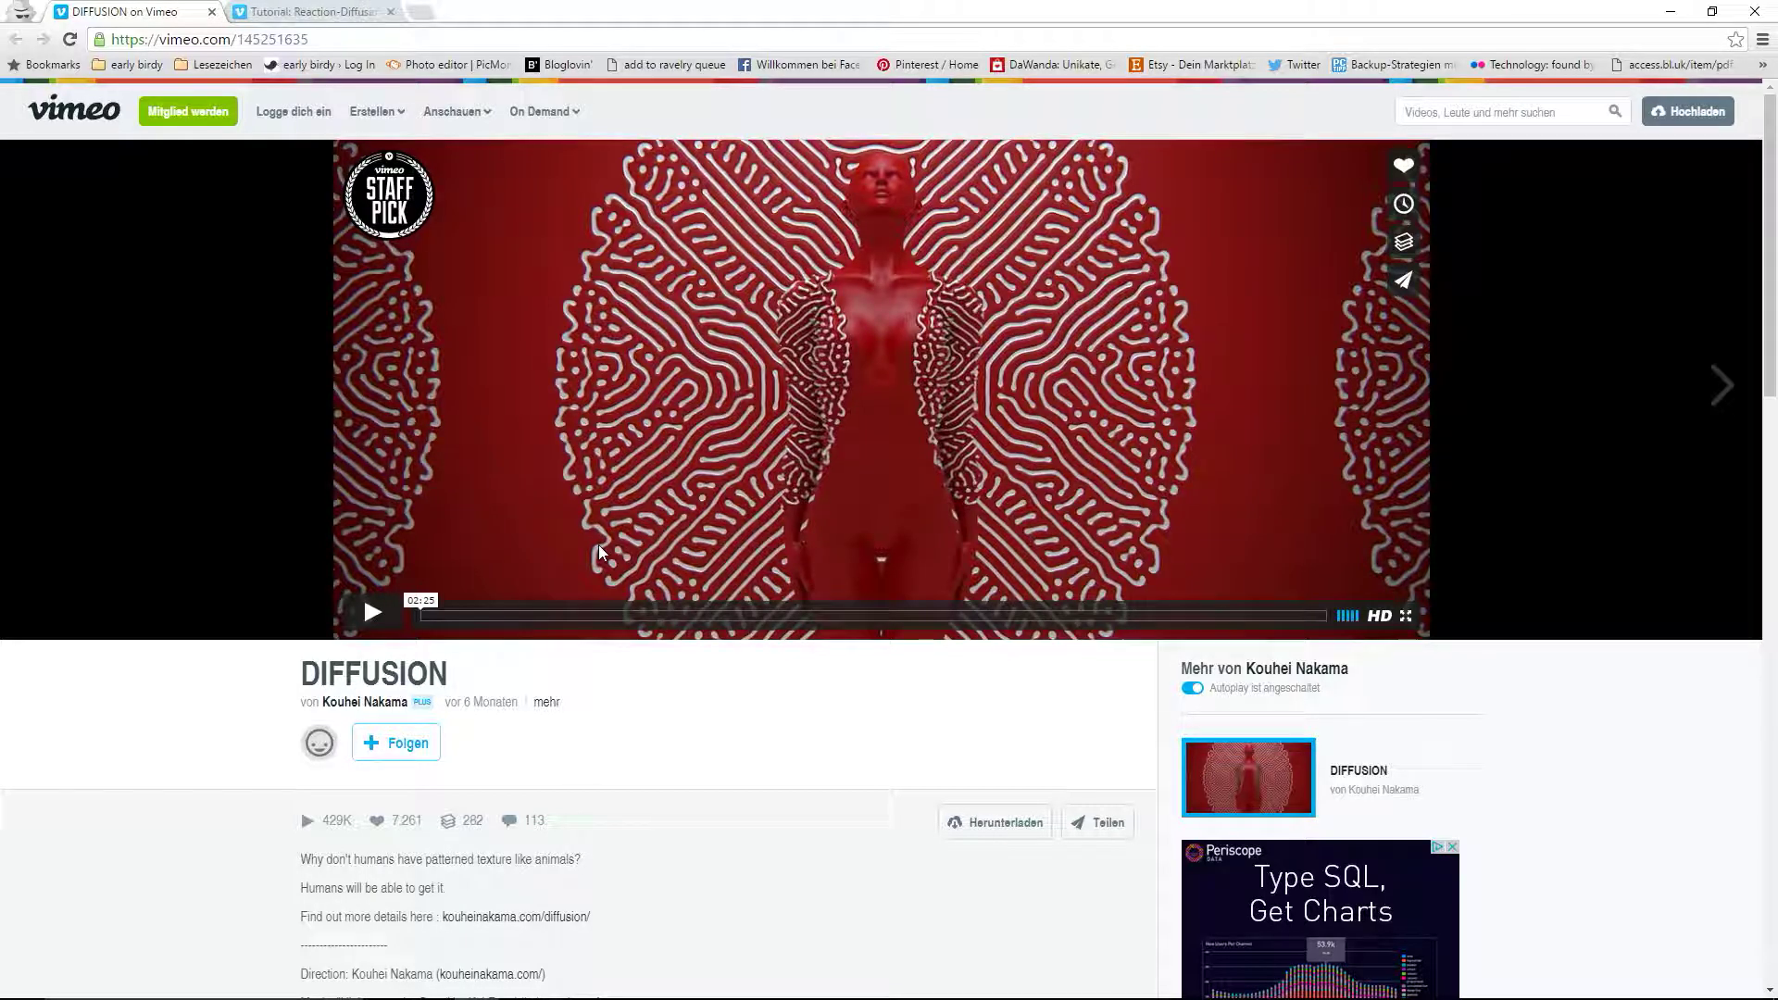
Switch to the 'Tutorial: Reaction-Diffusion in Photoshop' video tab in the browser.
click(310, 12)
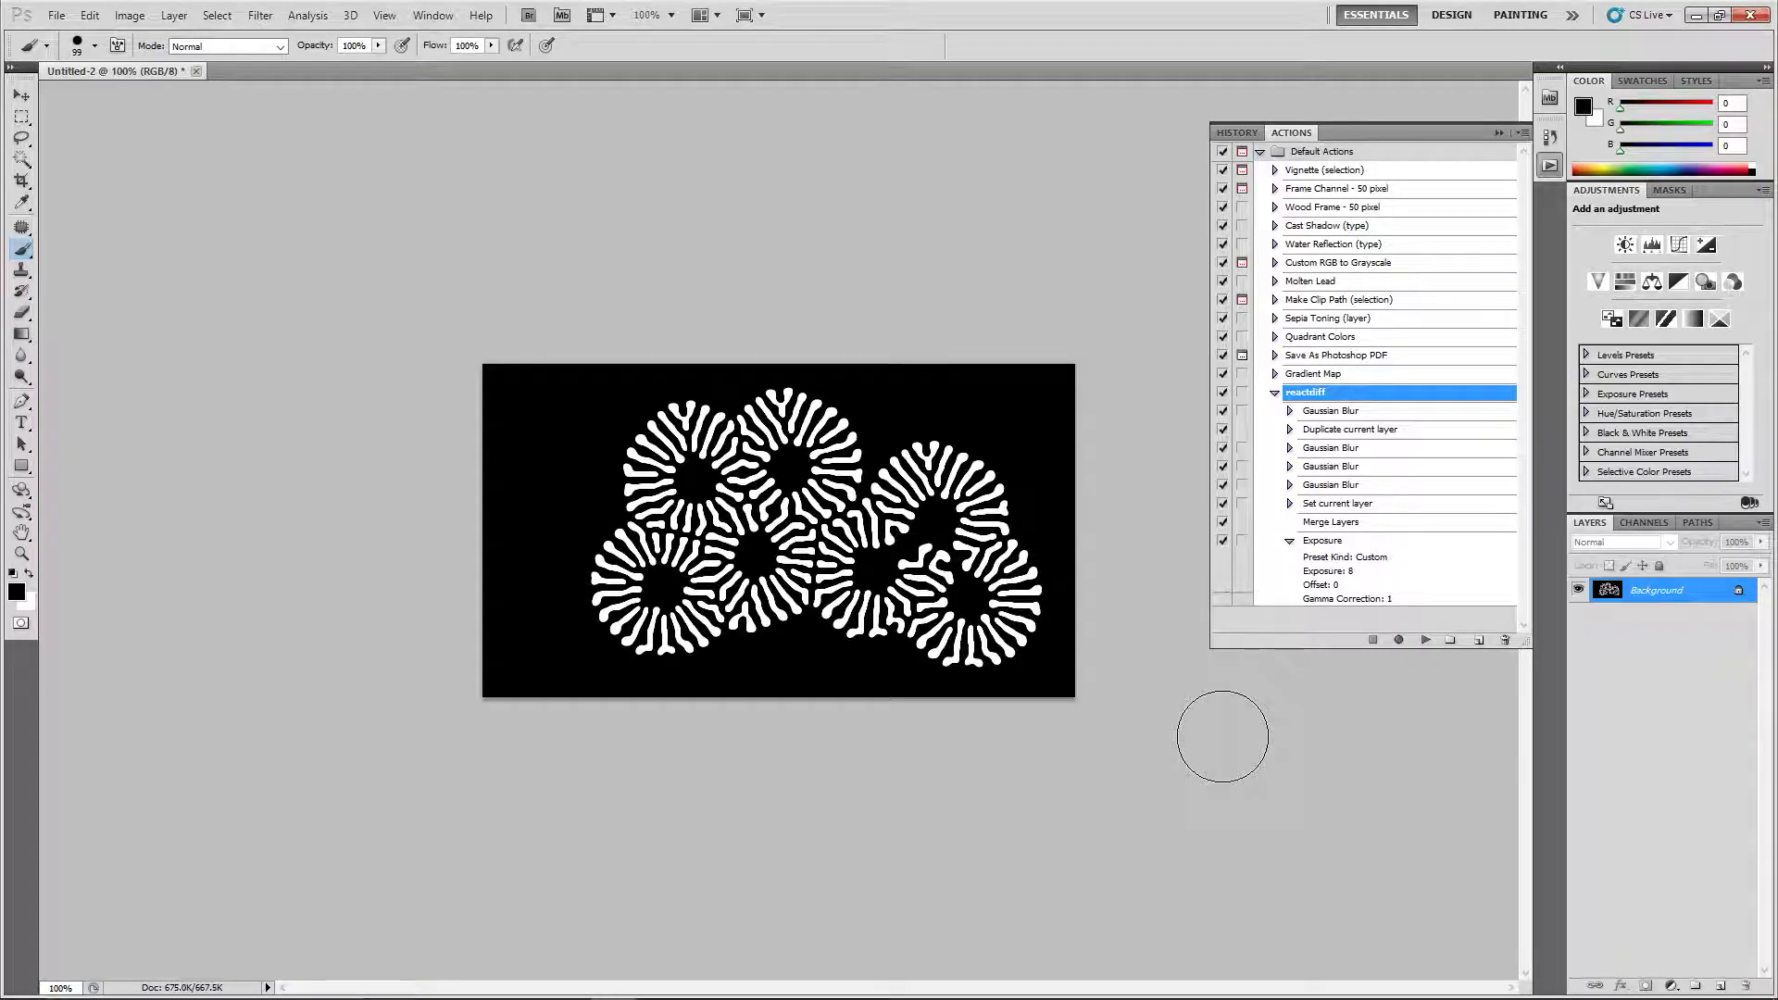
Close Untitled-2 without saving and create a new 640 × 360 pixel document.
click(195, 72)
click(929, 382)
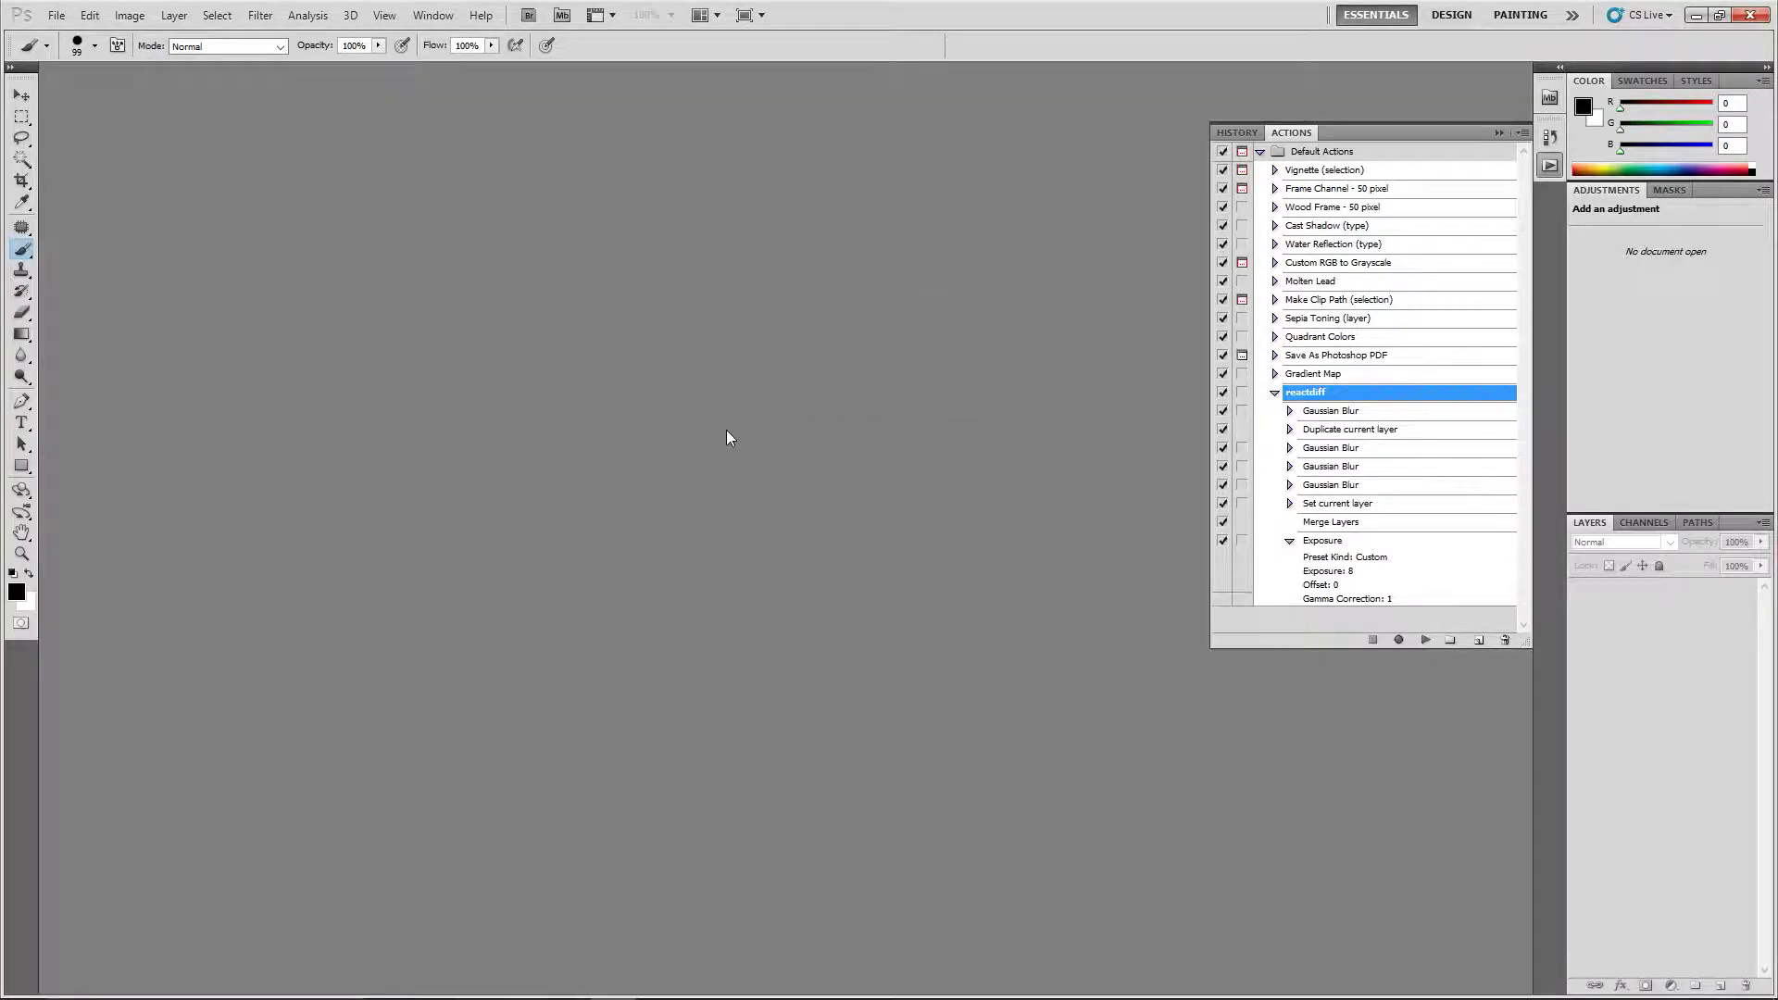
key(ctrl+n)
drag(893, 335, 806, 335)
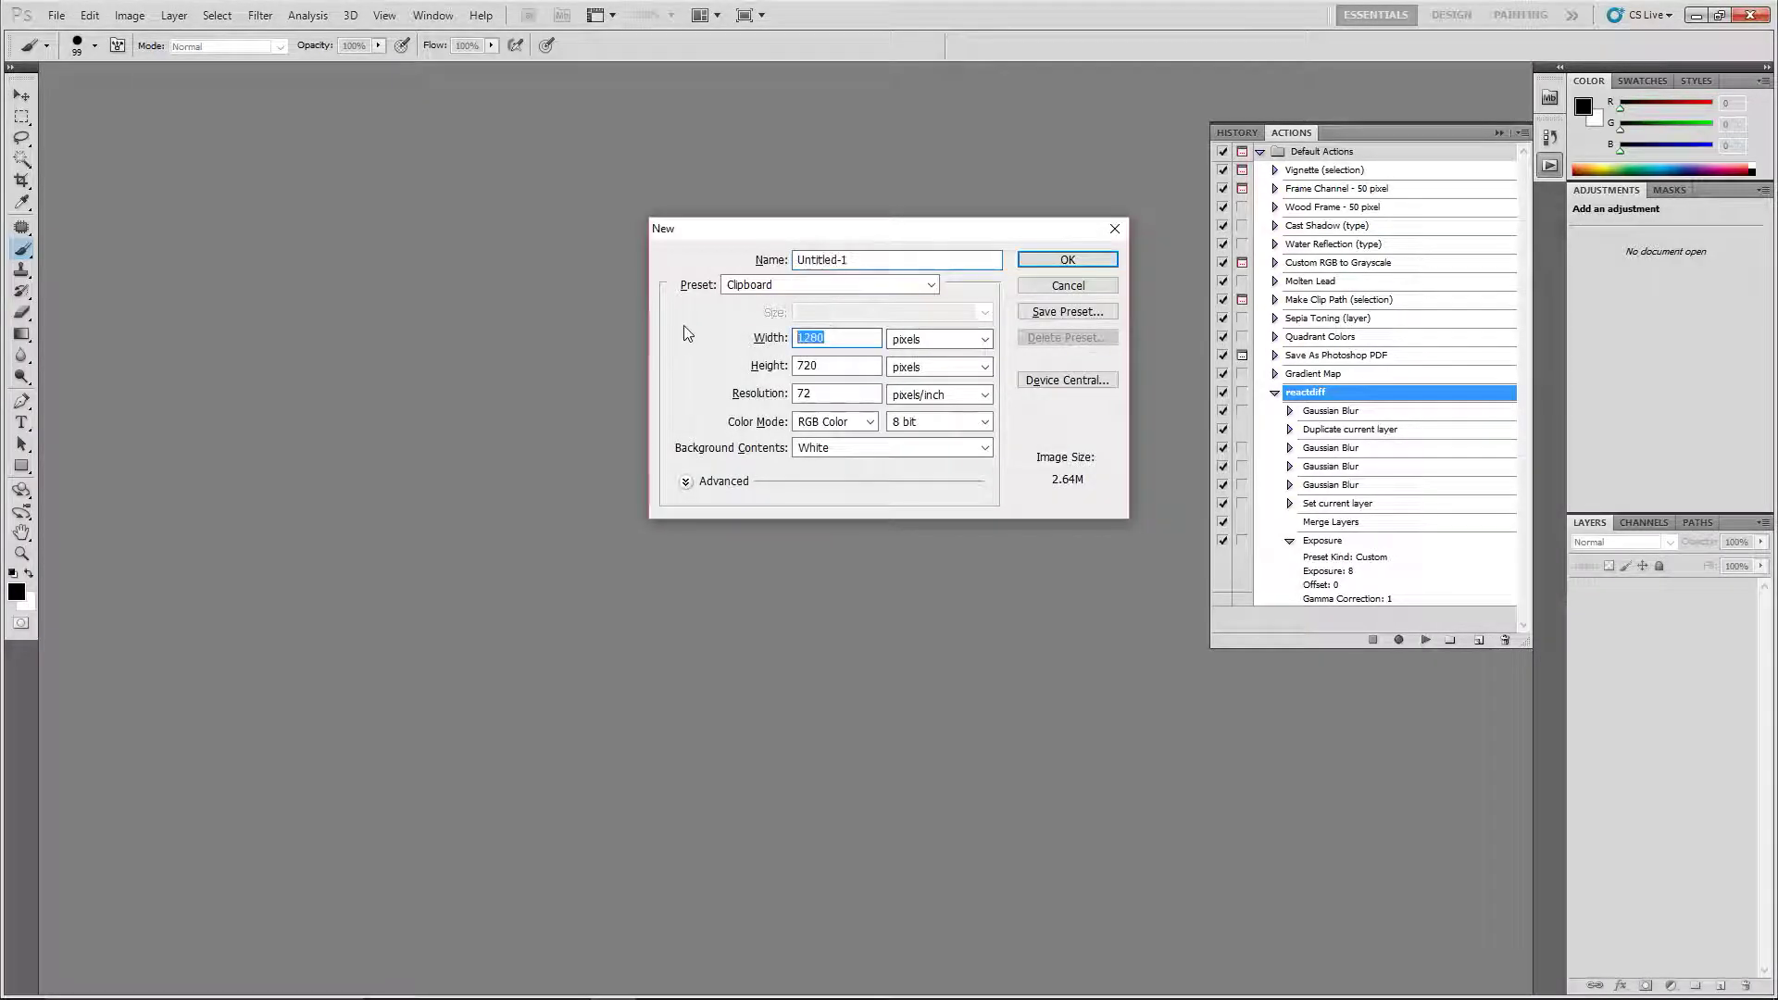
text(640)
key(Tab)
key(Tab)
text(360)
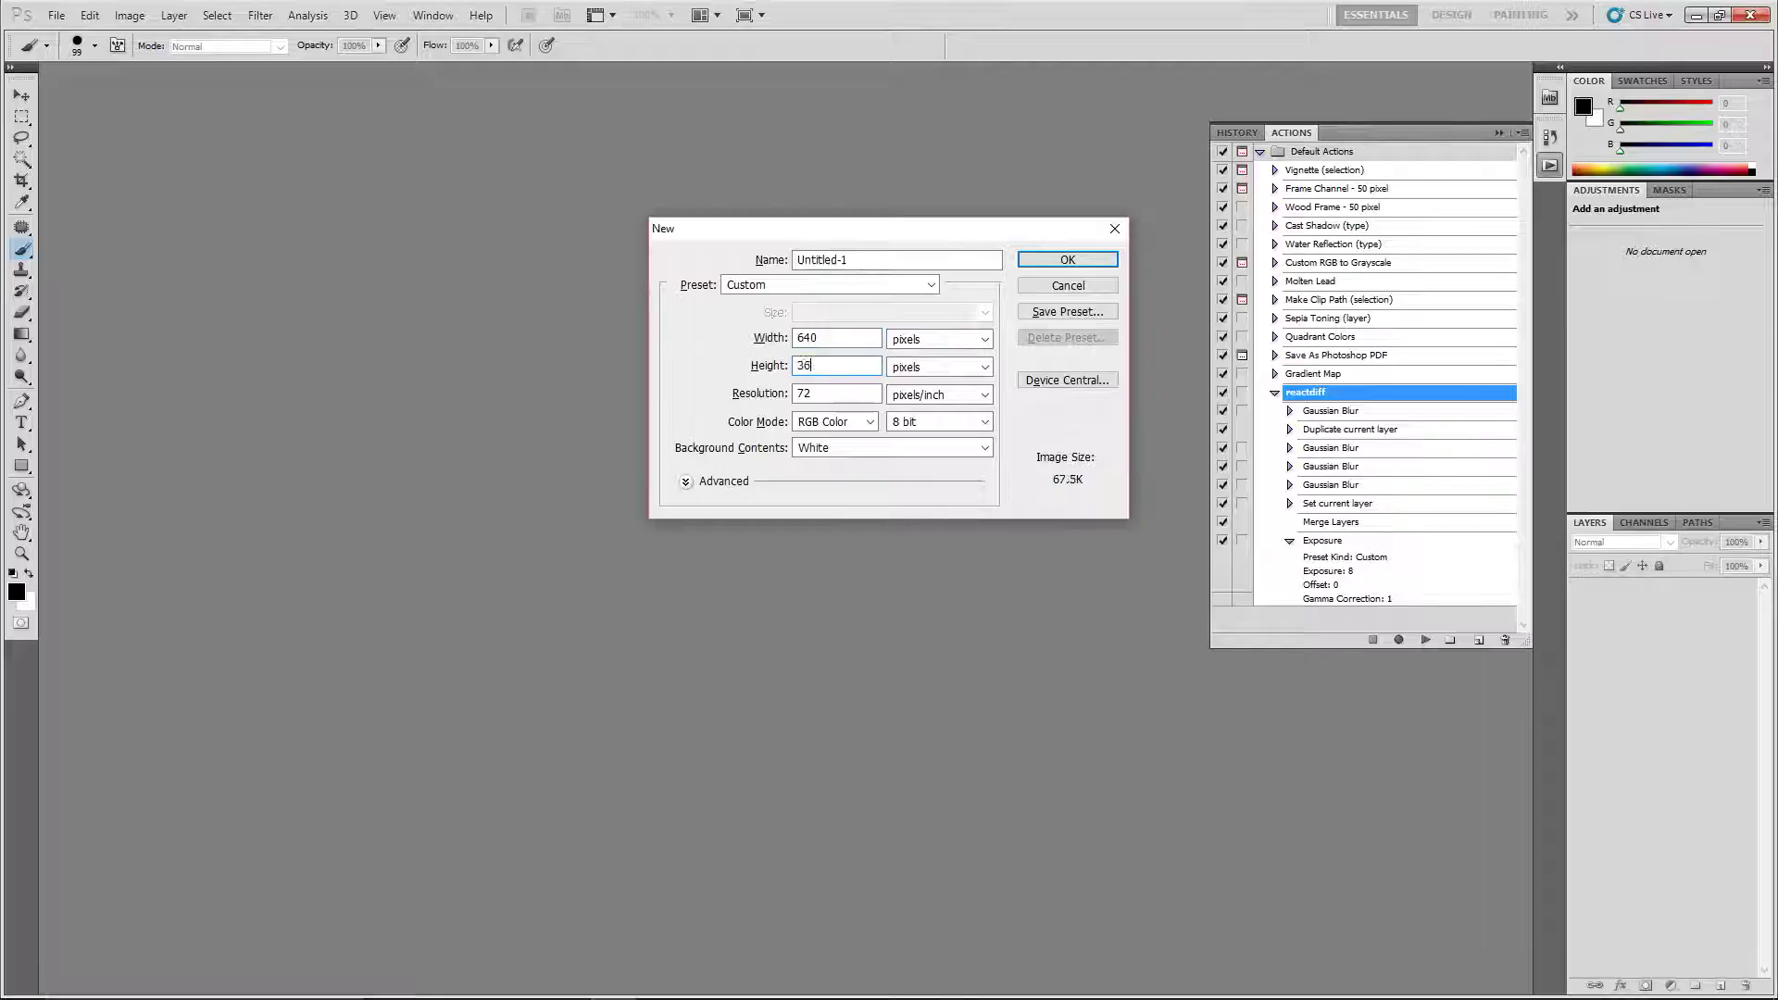
key(Return)
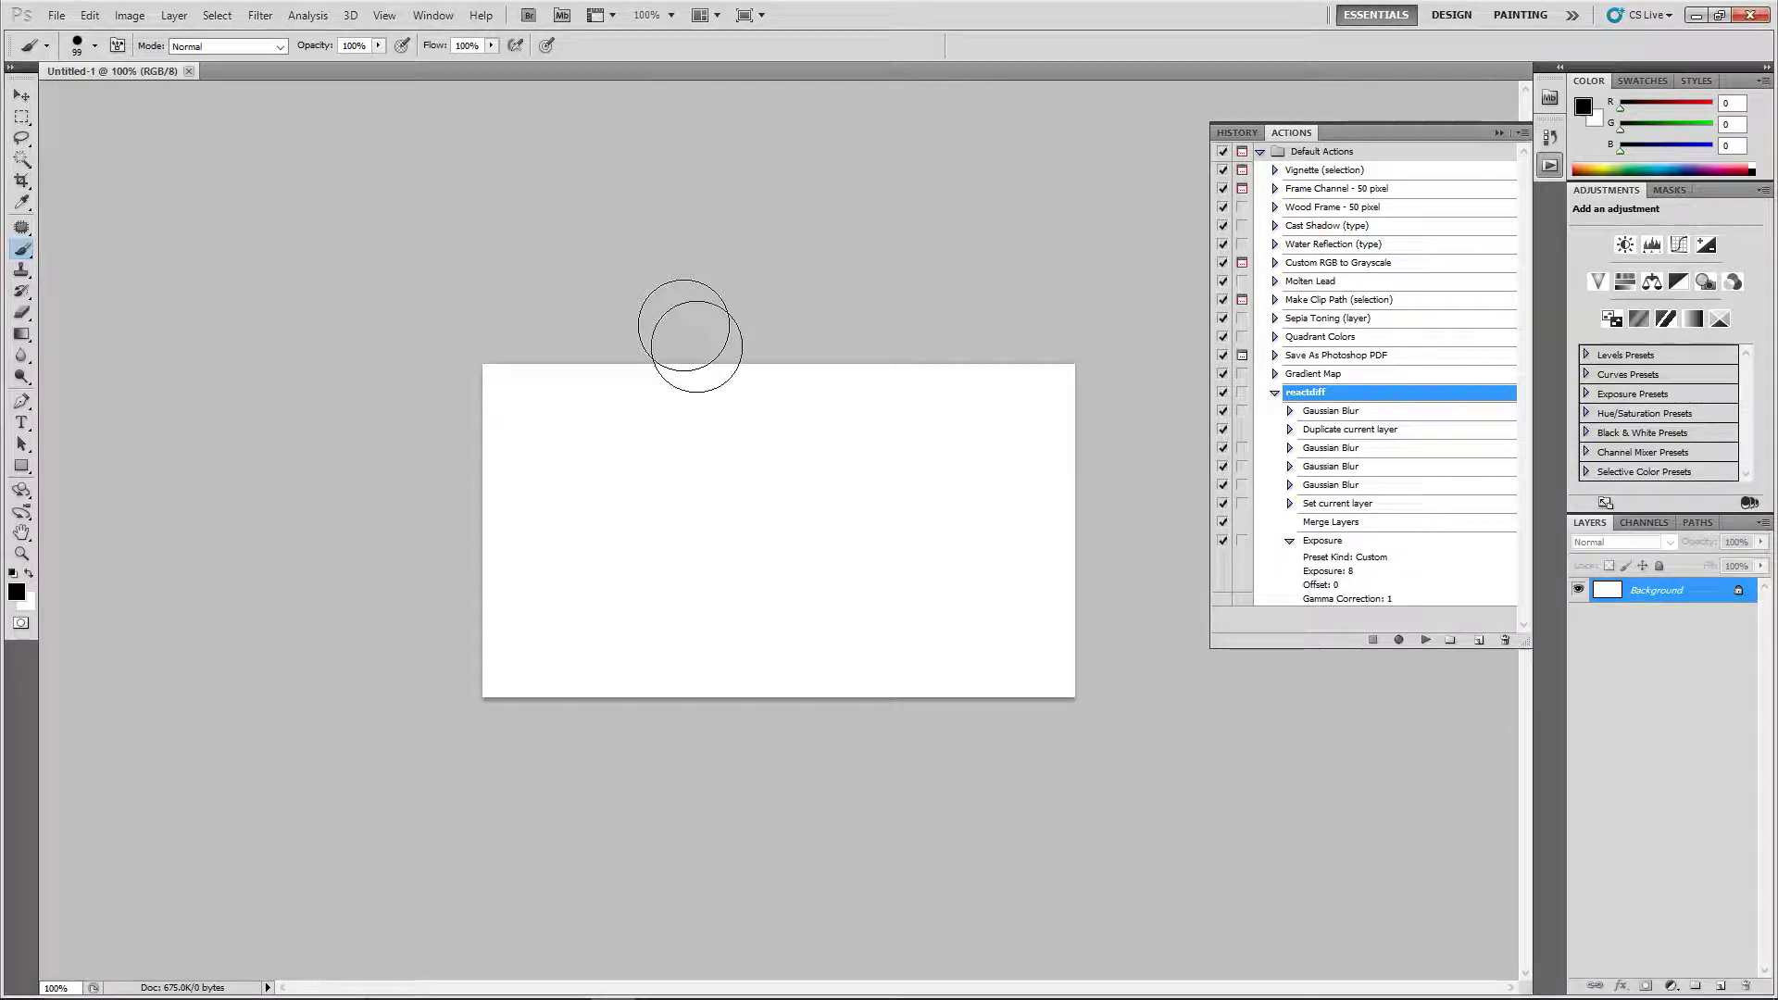
Paint overlapping black round dabs in clusters at the lower left, upper left and right.
click(633, 613)
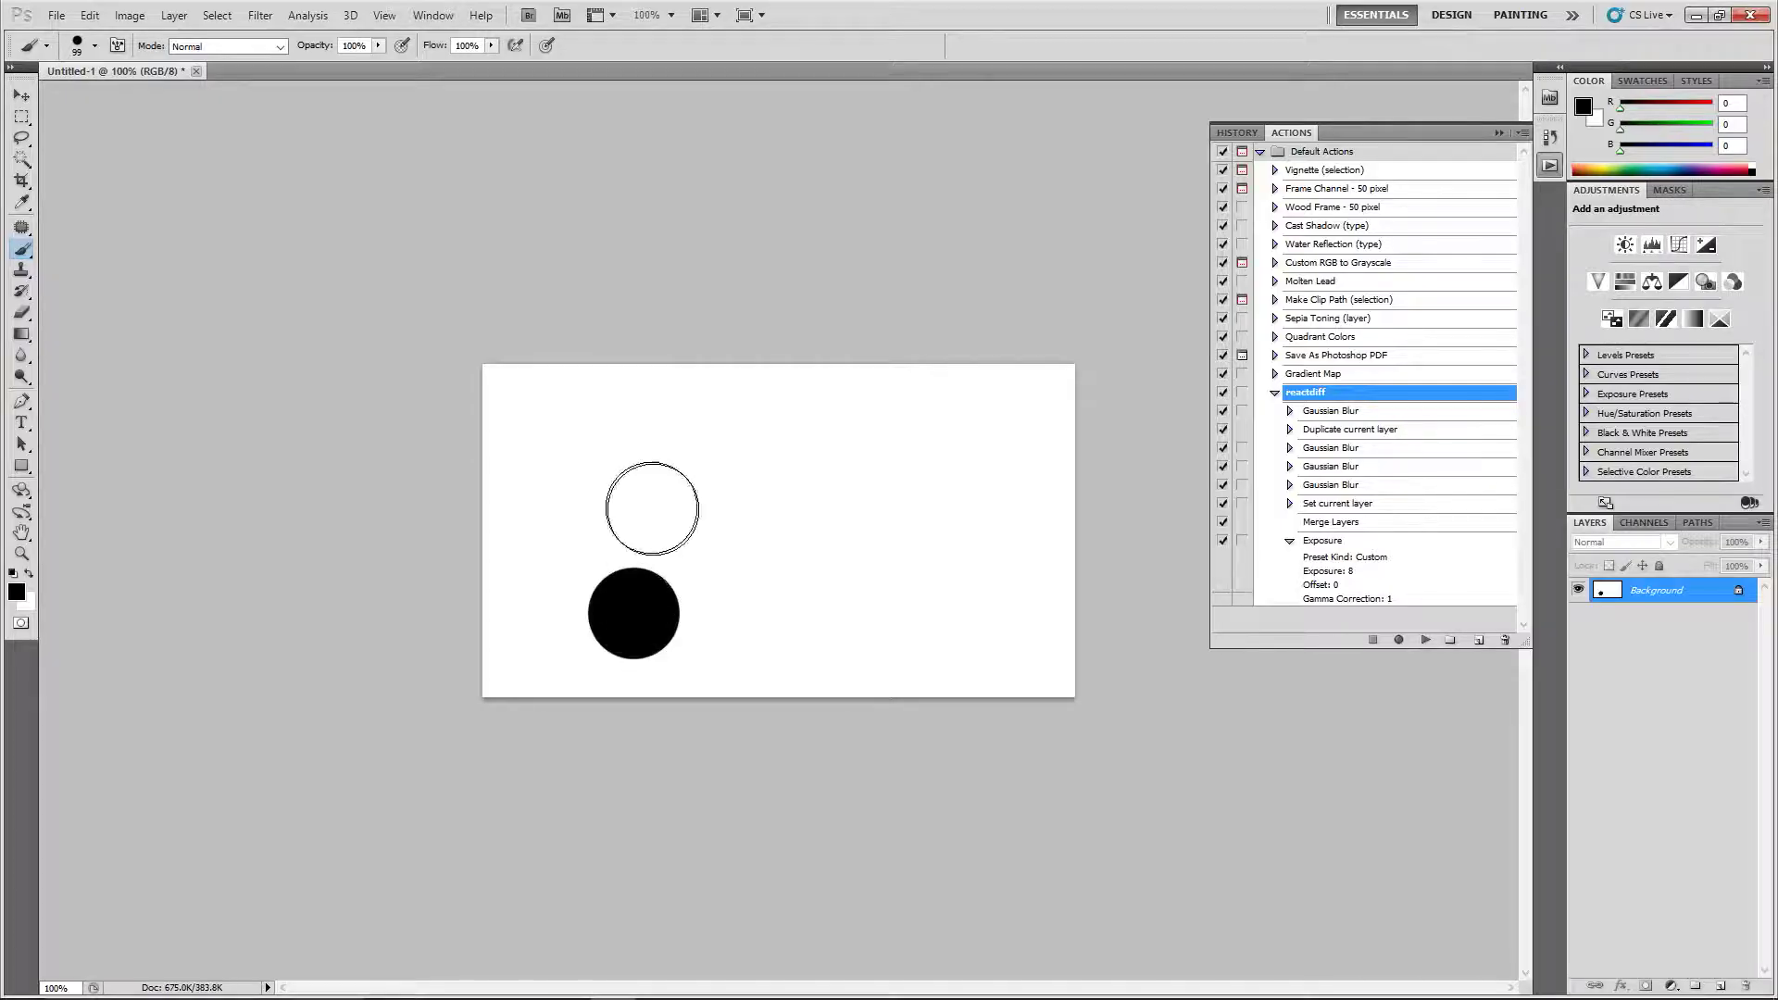
click(931, 465)
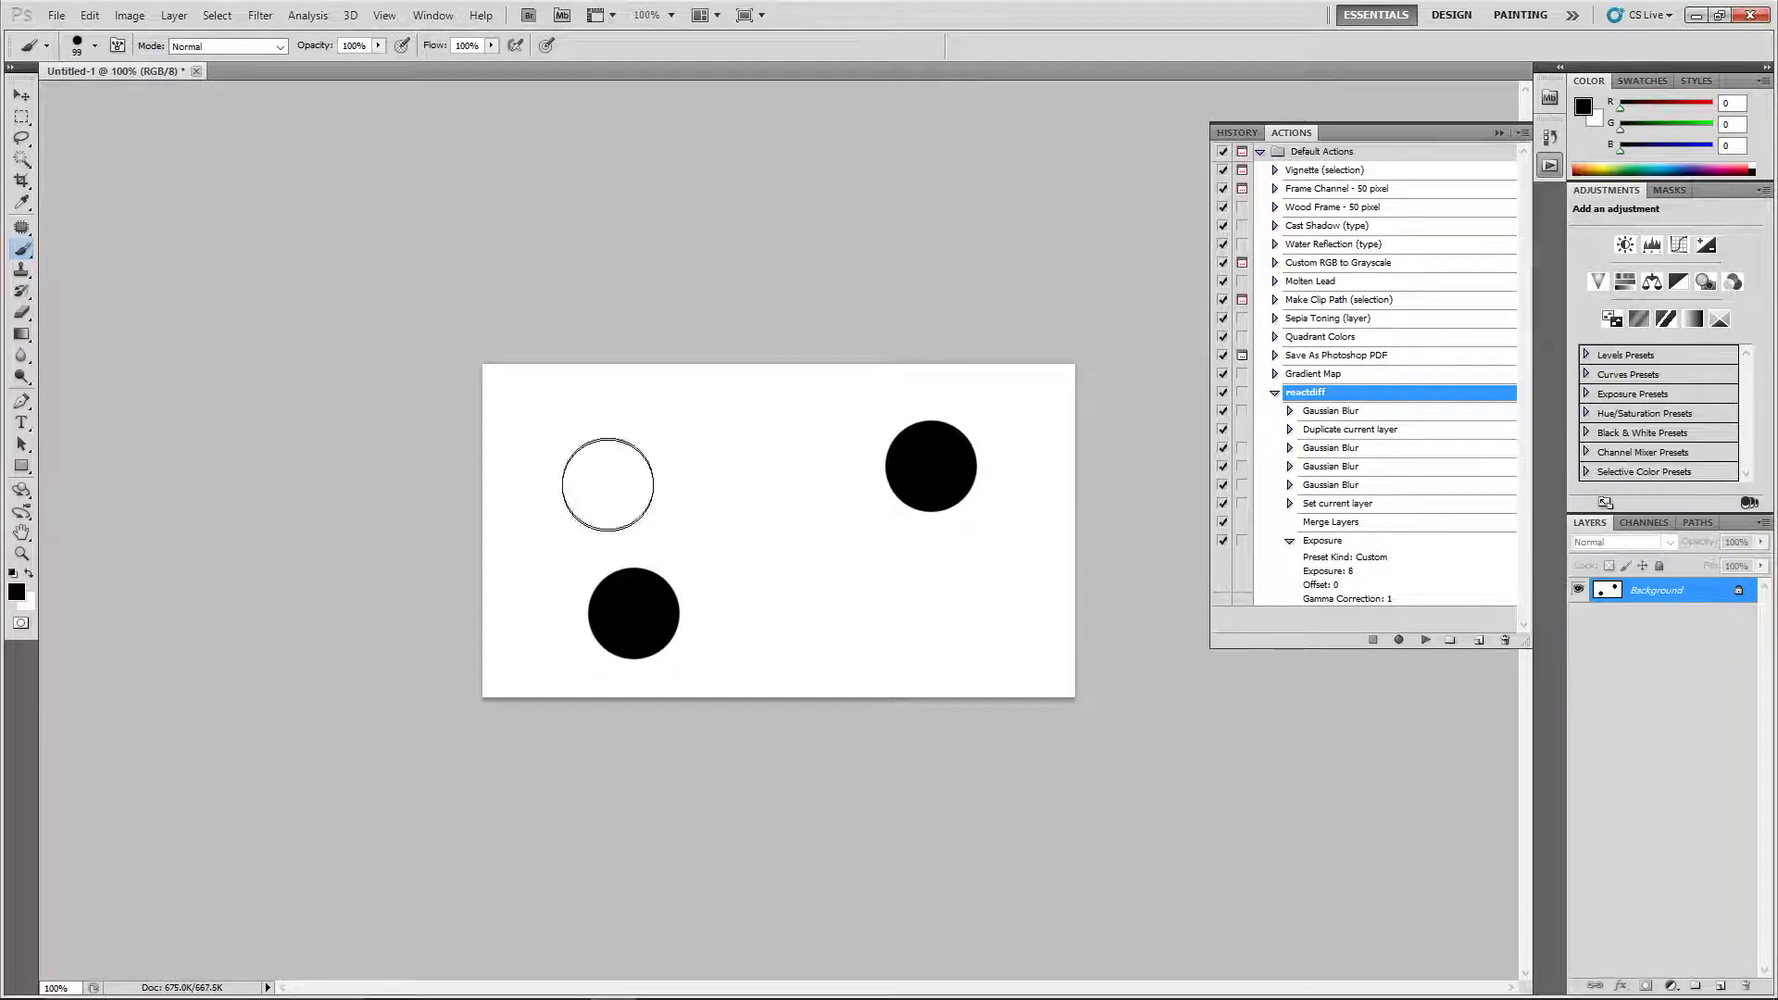
click(607, 493)
click(639, 474)
click(704, 505)
click(718, 463)
drag(717, 463, 796, 475)
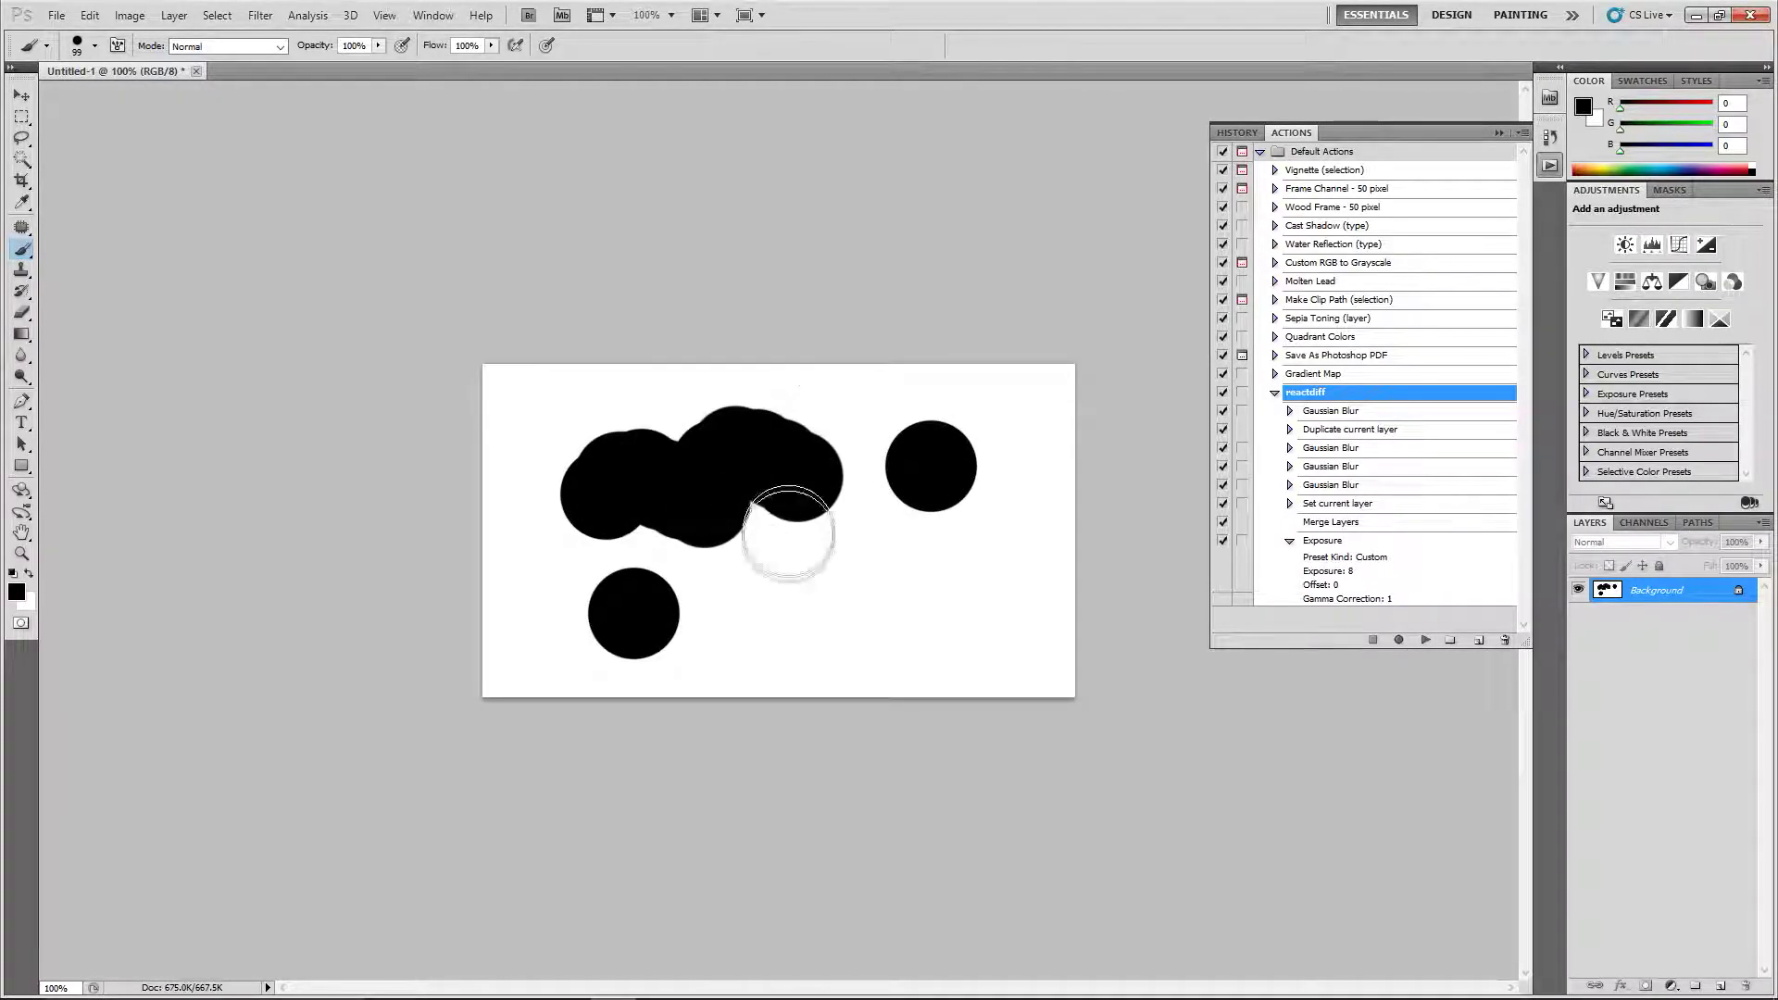
click(727, 626)
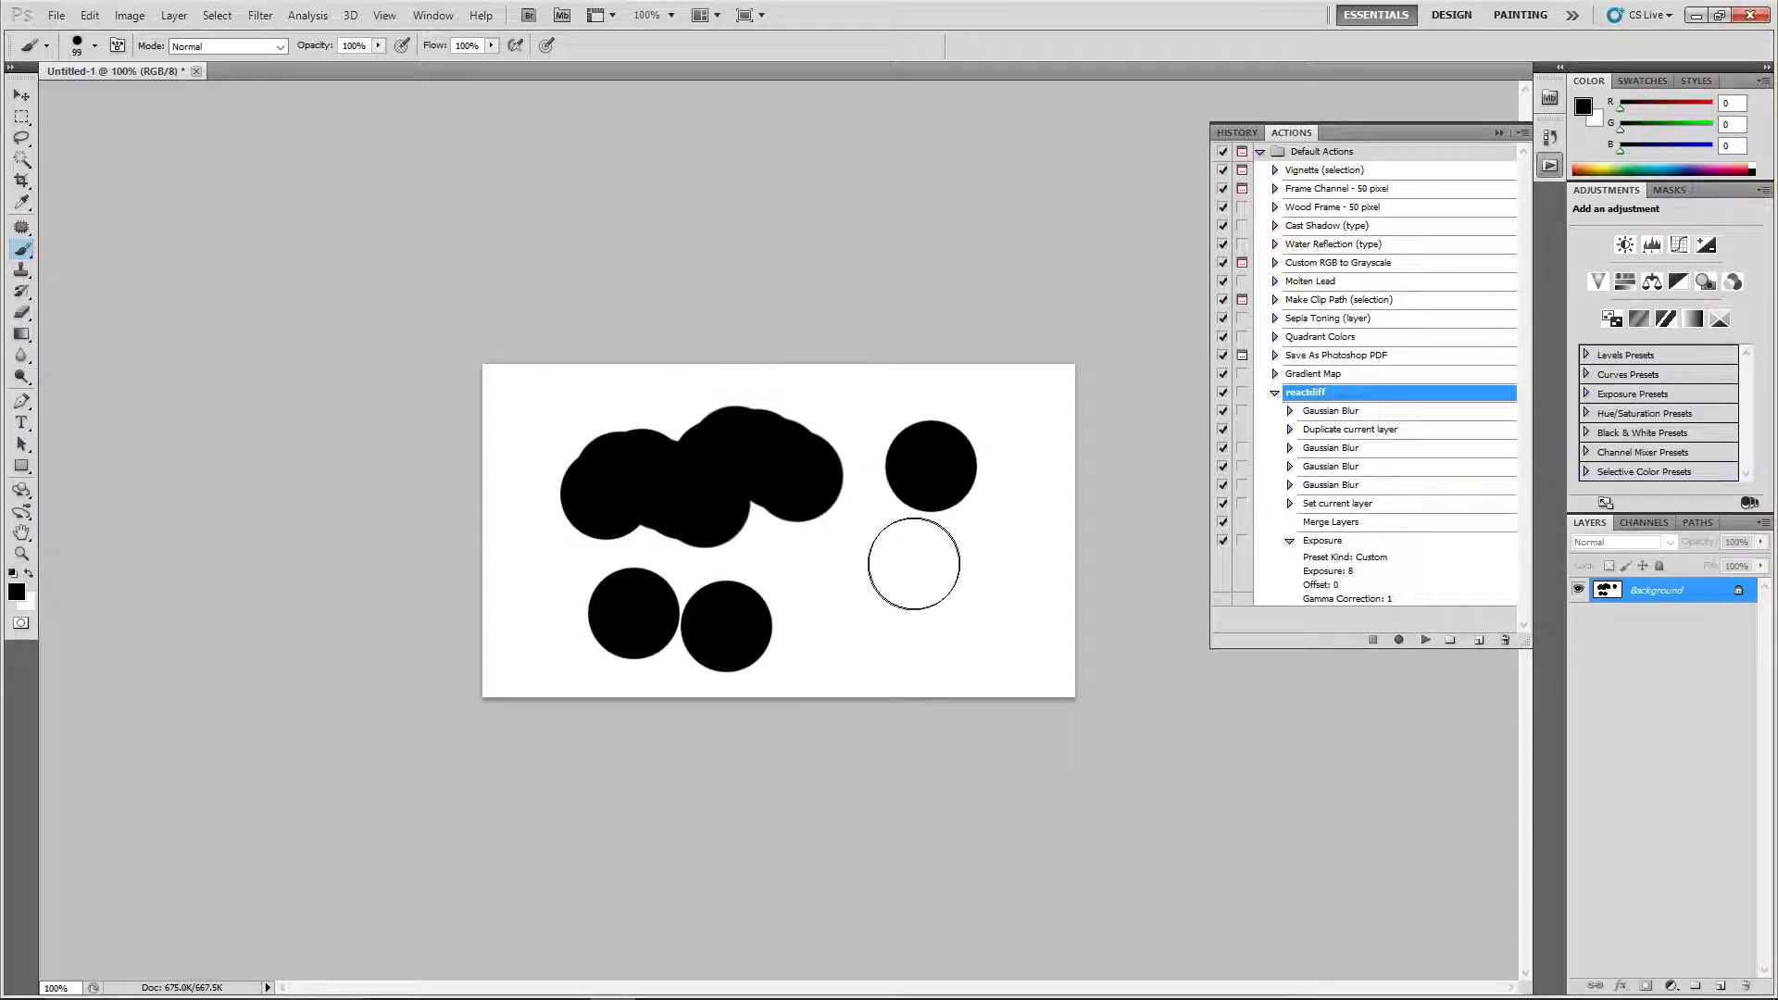
click(917, 545)
click(987, 519)
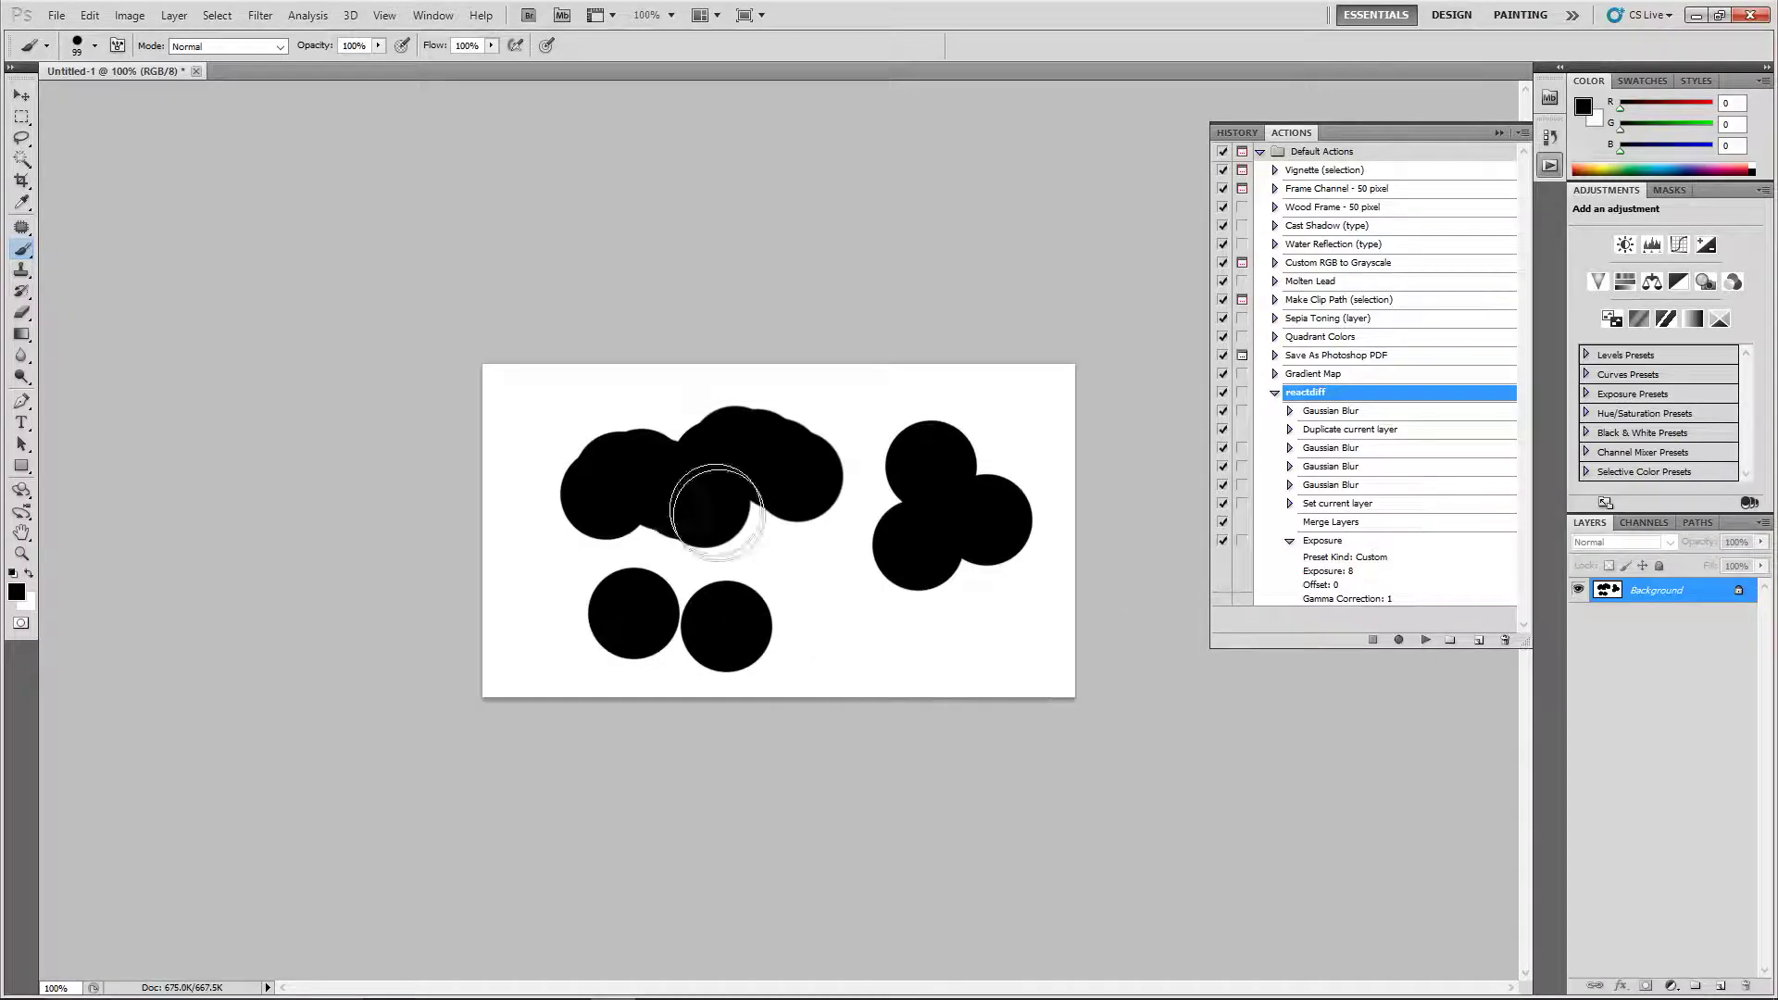
Apply a Gaussian Blur with a 2.0-pixel radius to the black blobs.
click(264, 19)
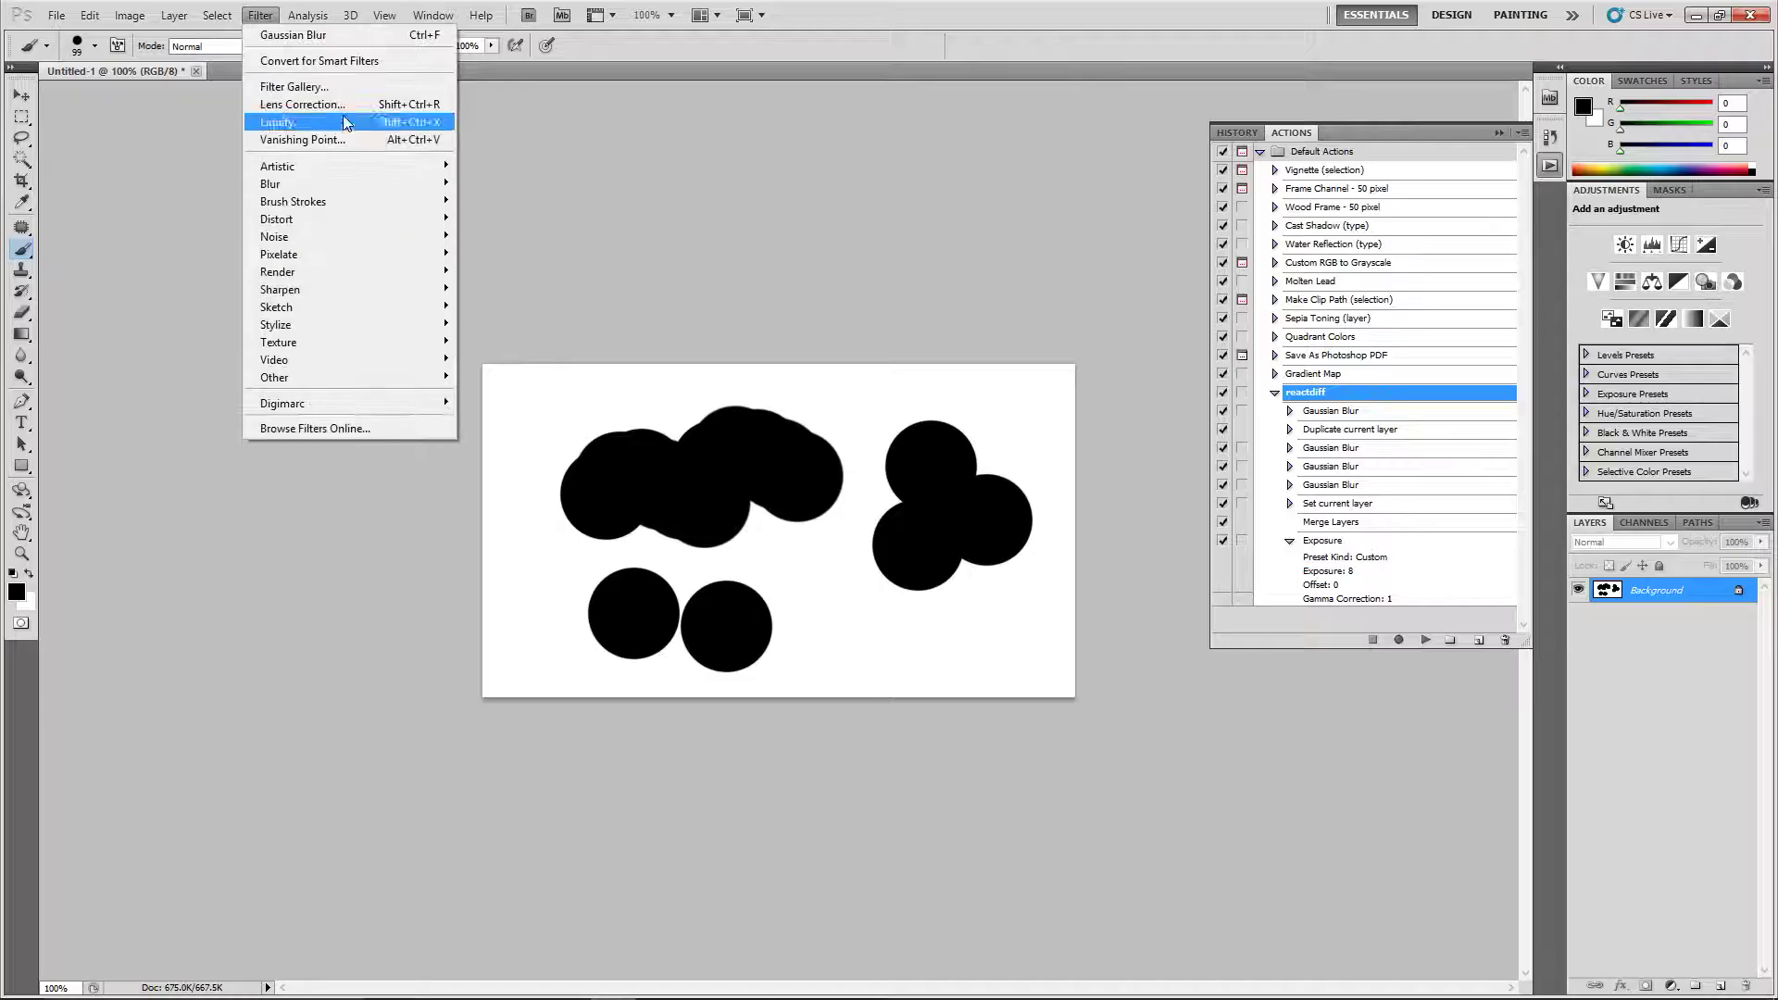
mouse_move(324, 197)
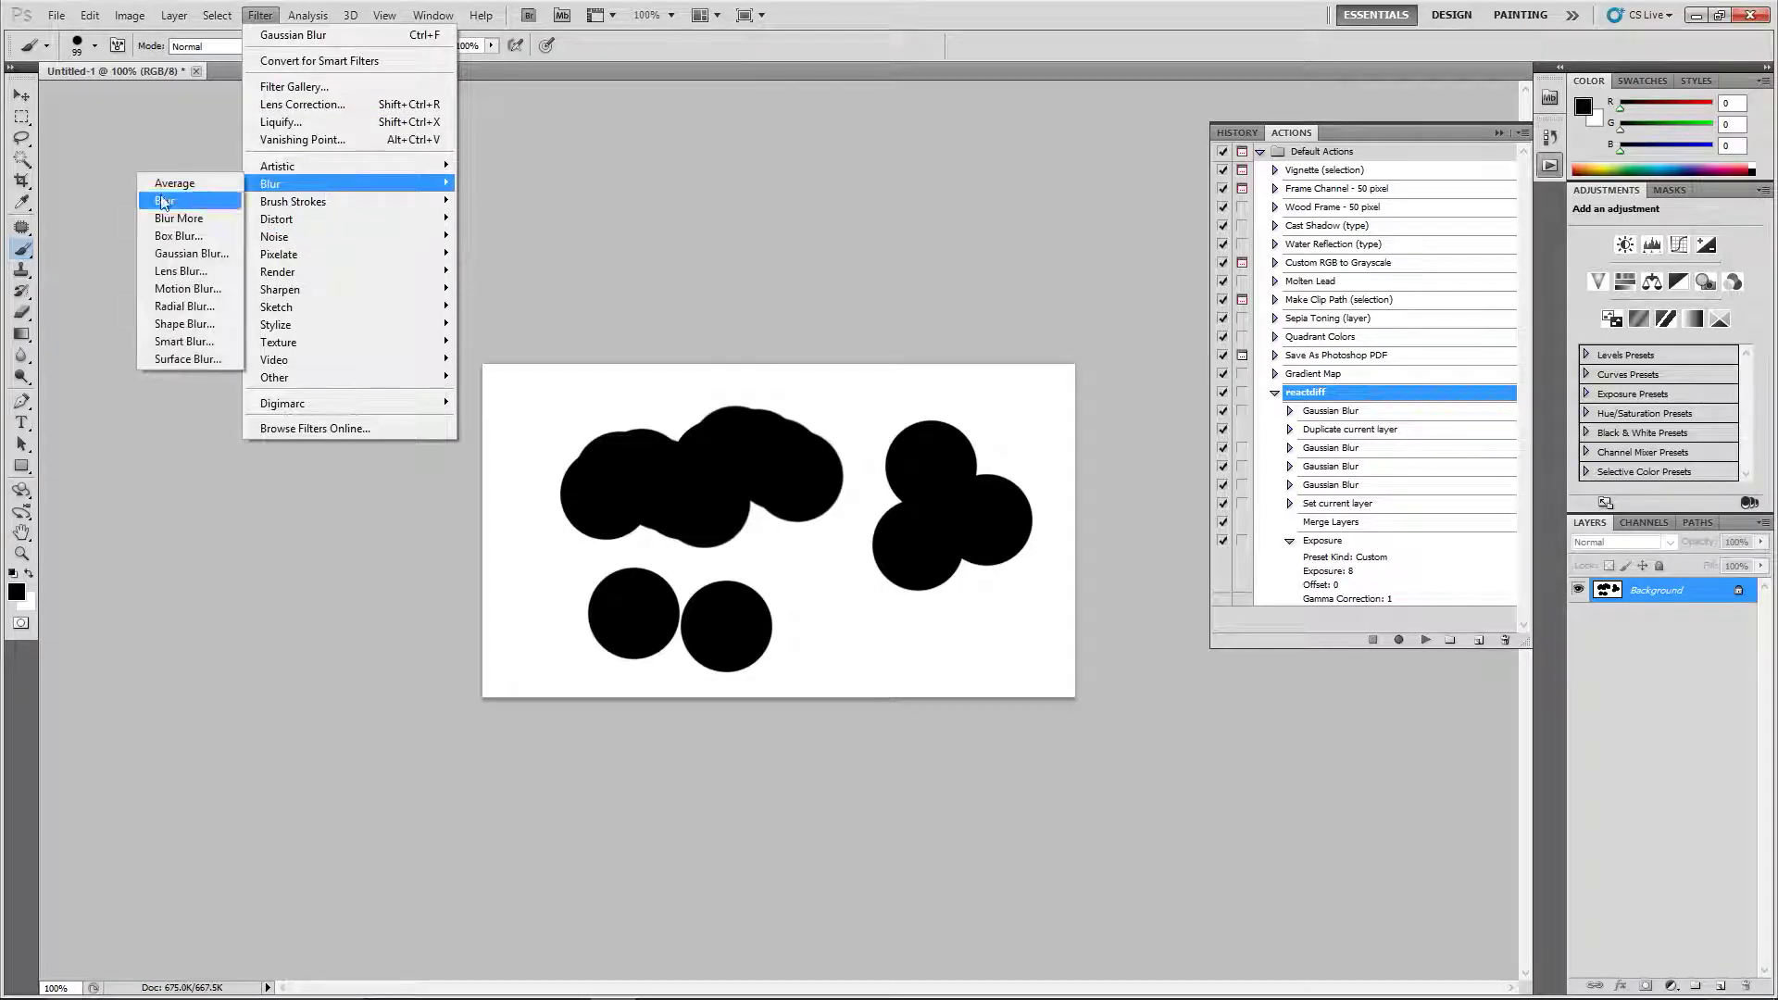
click(204, 258)
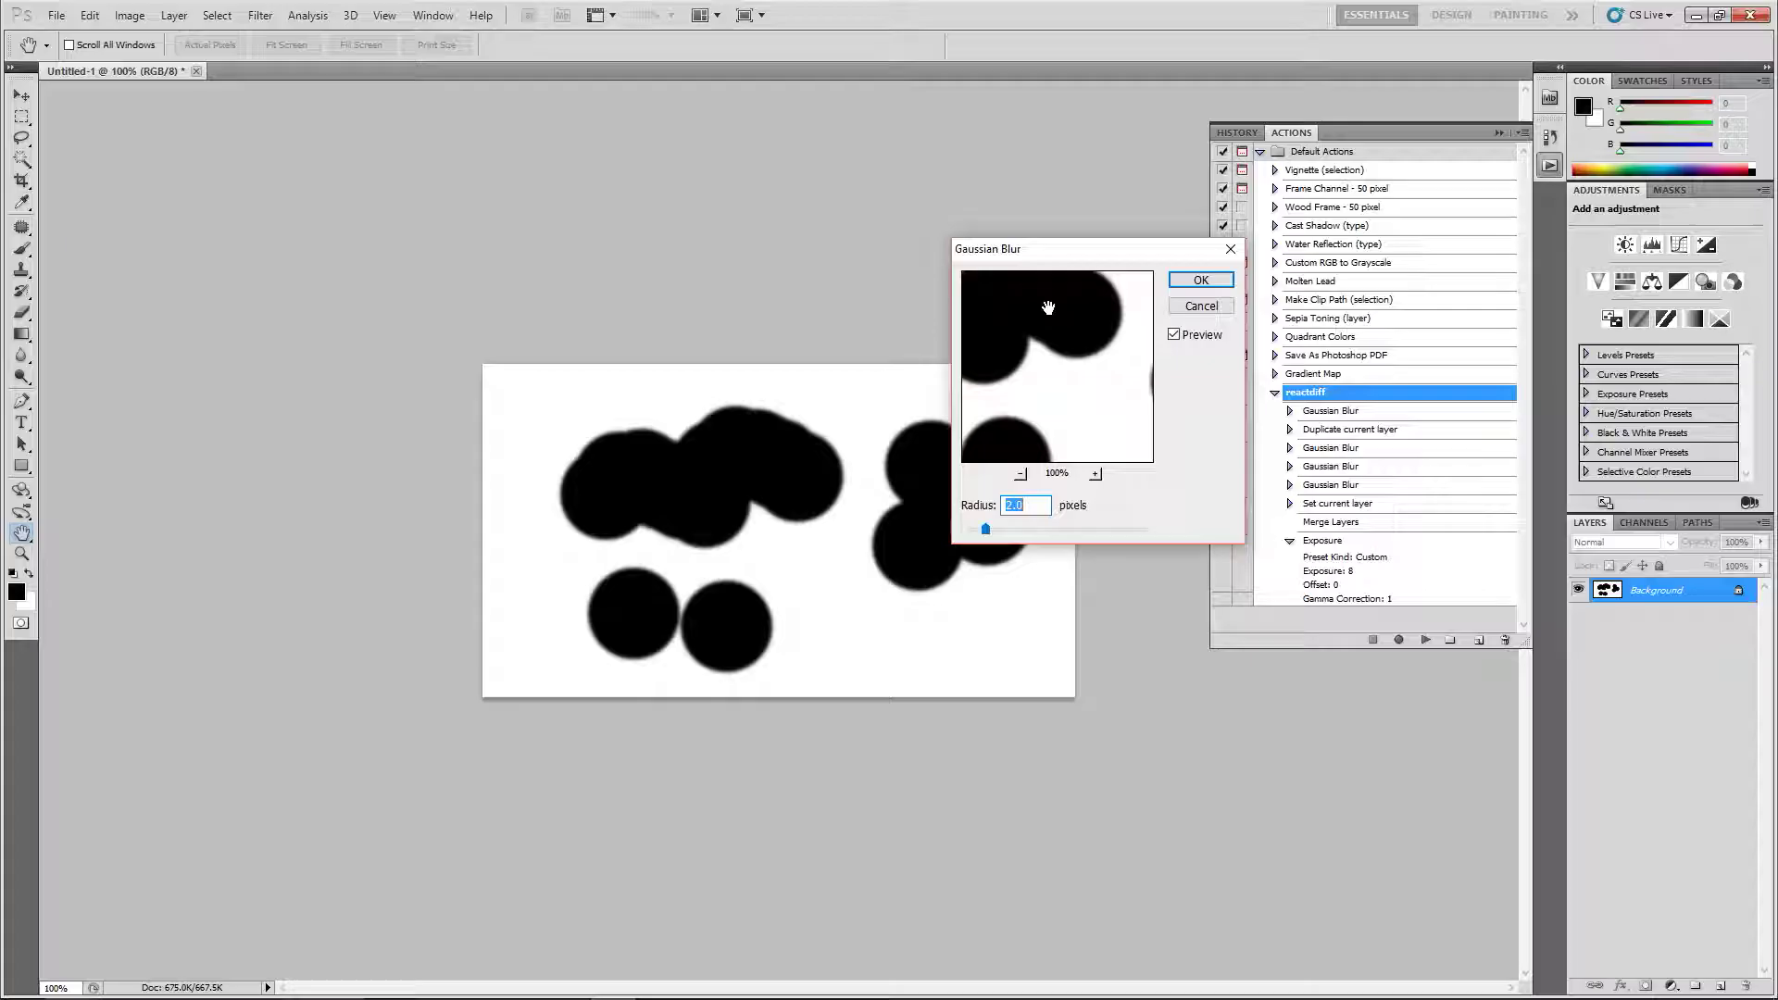
click(1201, 280)
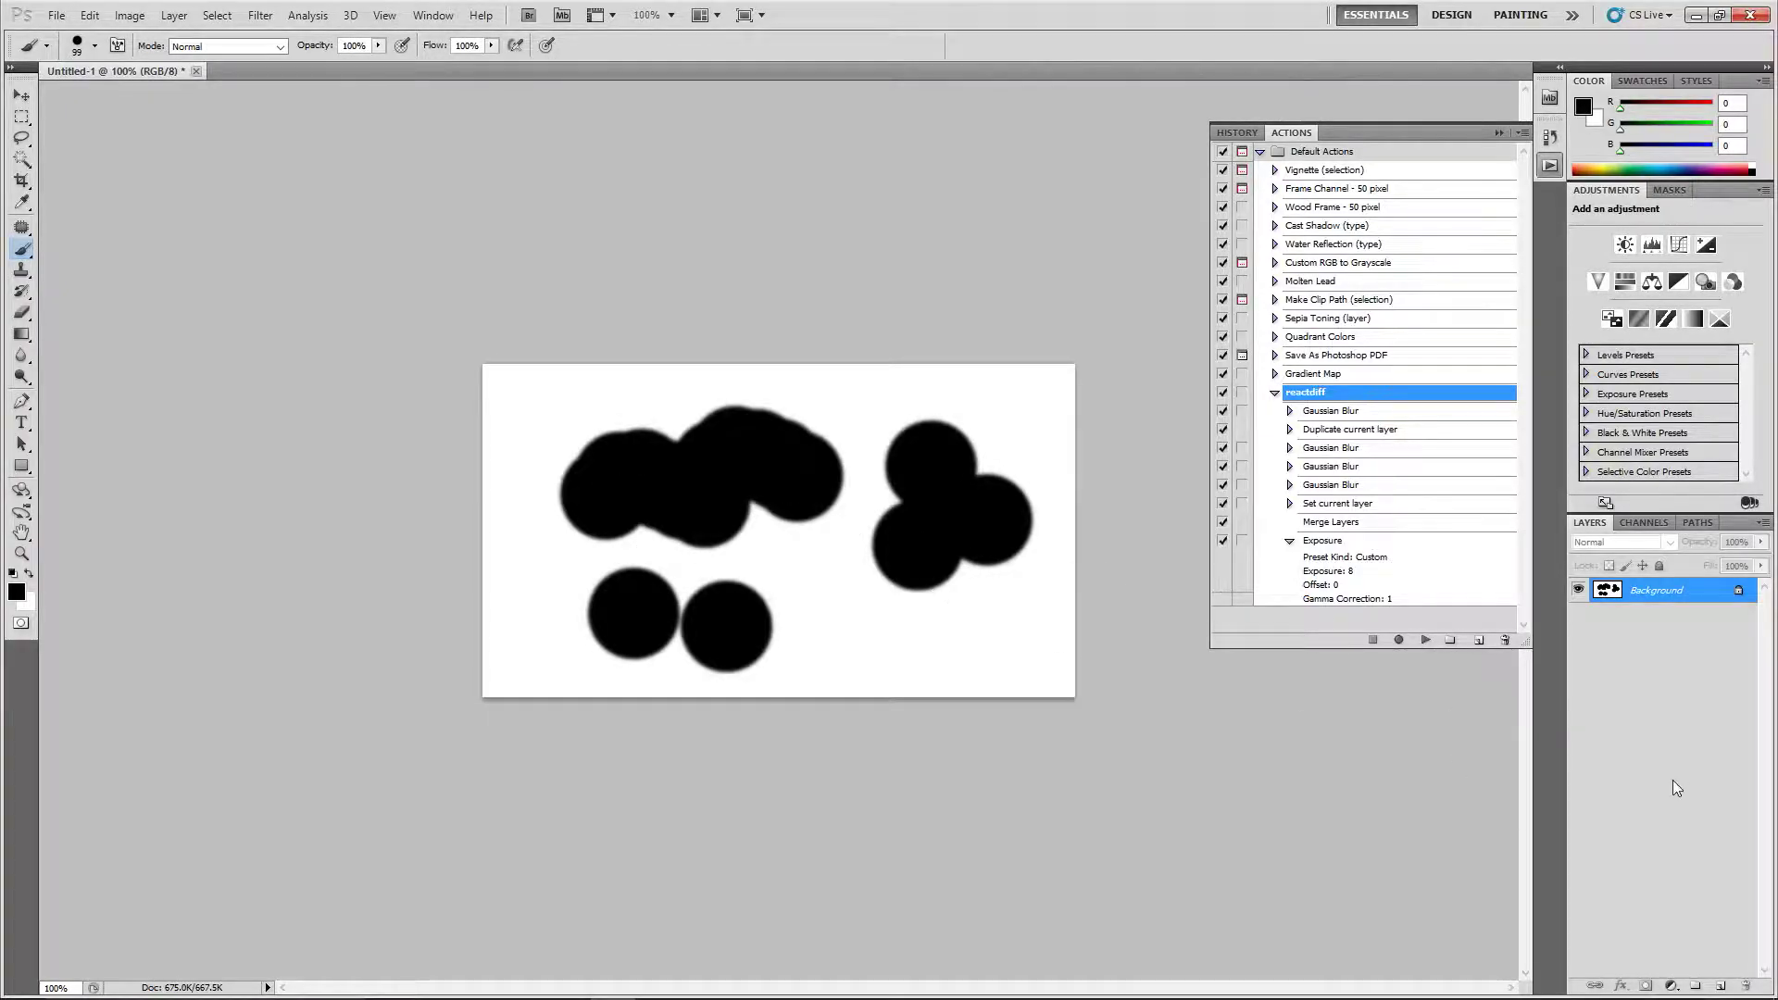
Duplicate the Background layer and reapply the Gaussian Blur to the copy three times.
drag(1603, 595, 1720, 987)
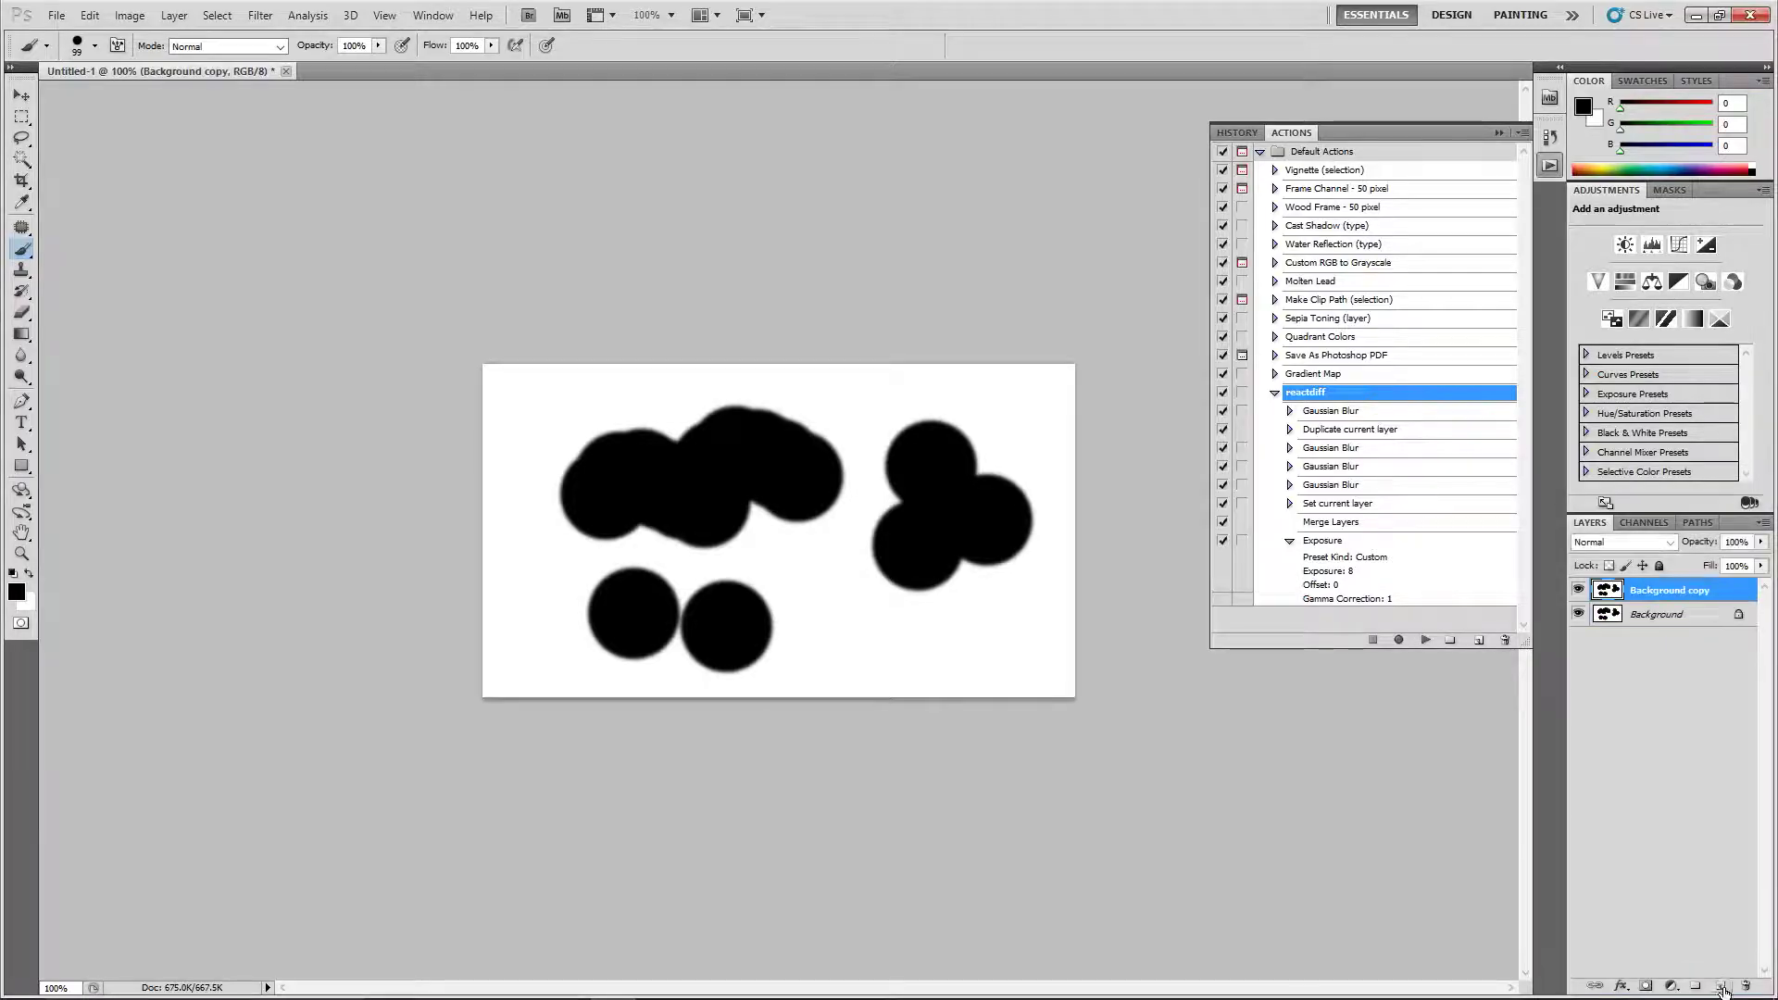
click(269, 15)
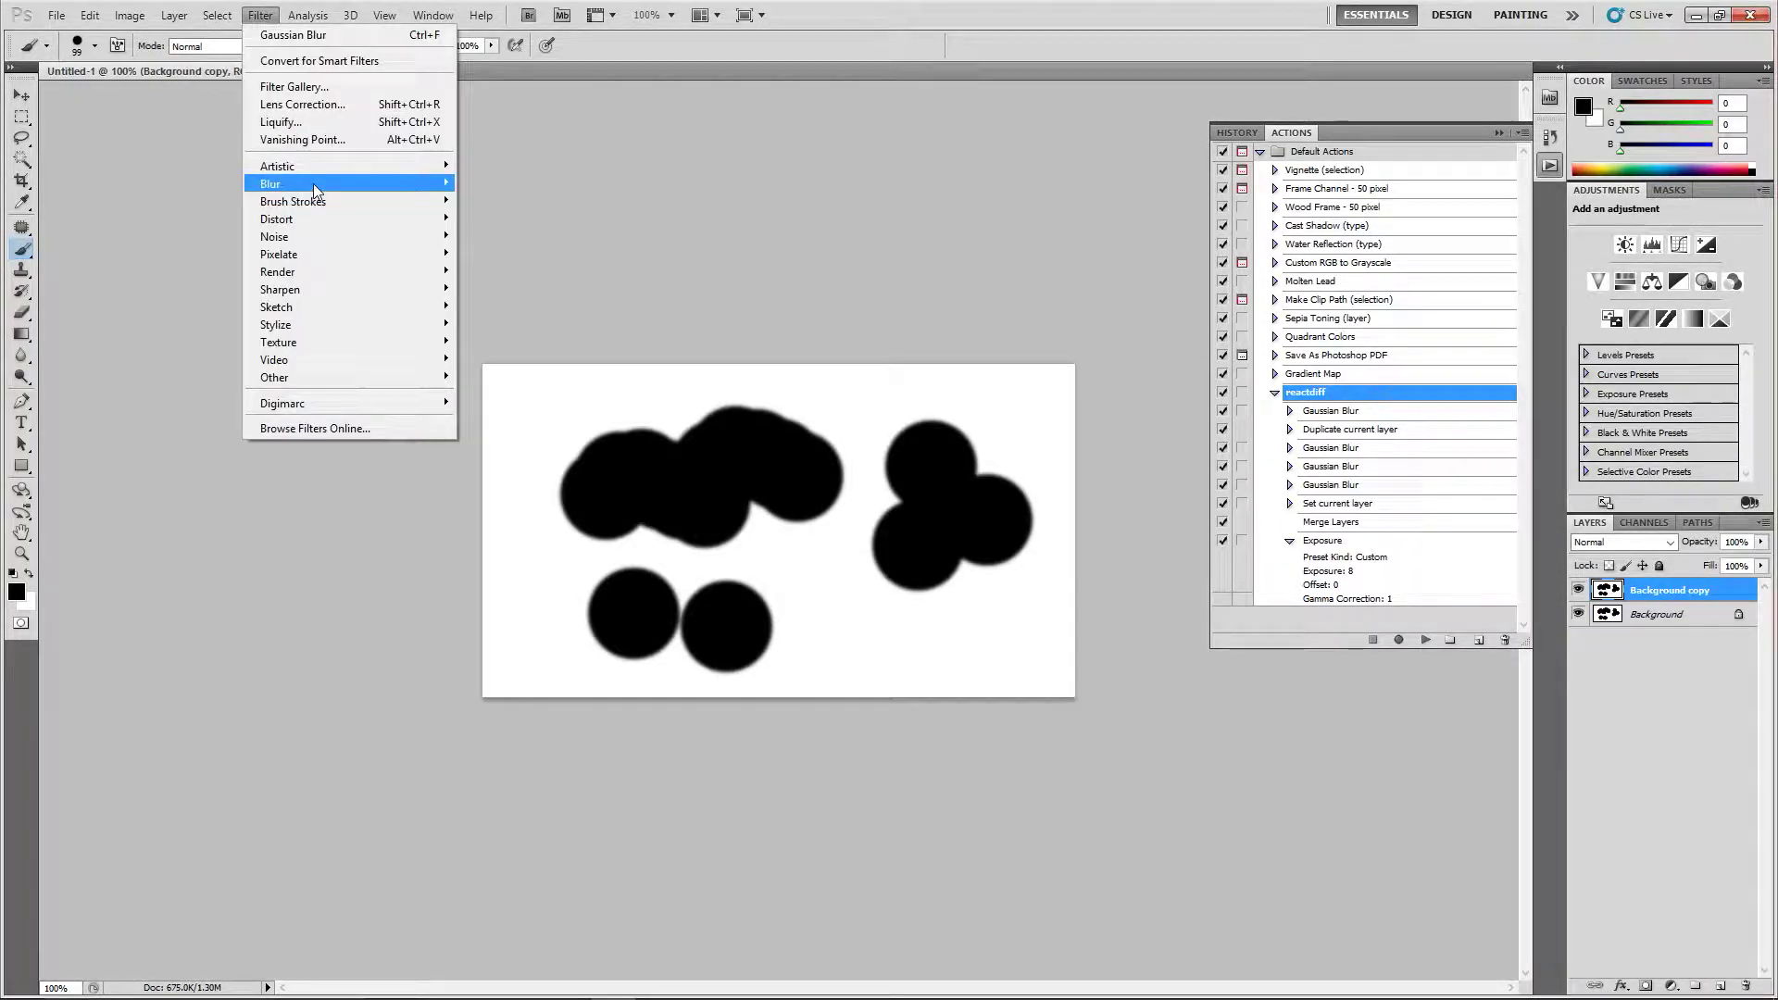
click(293, 37)
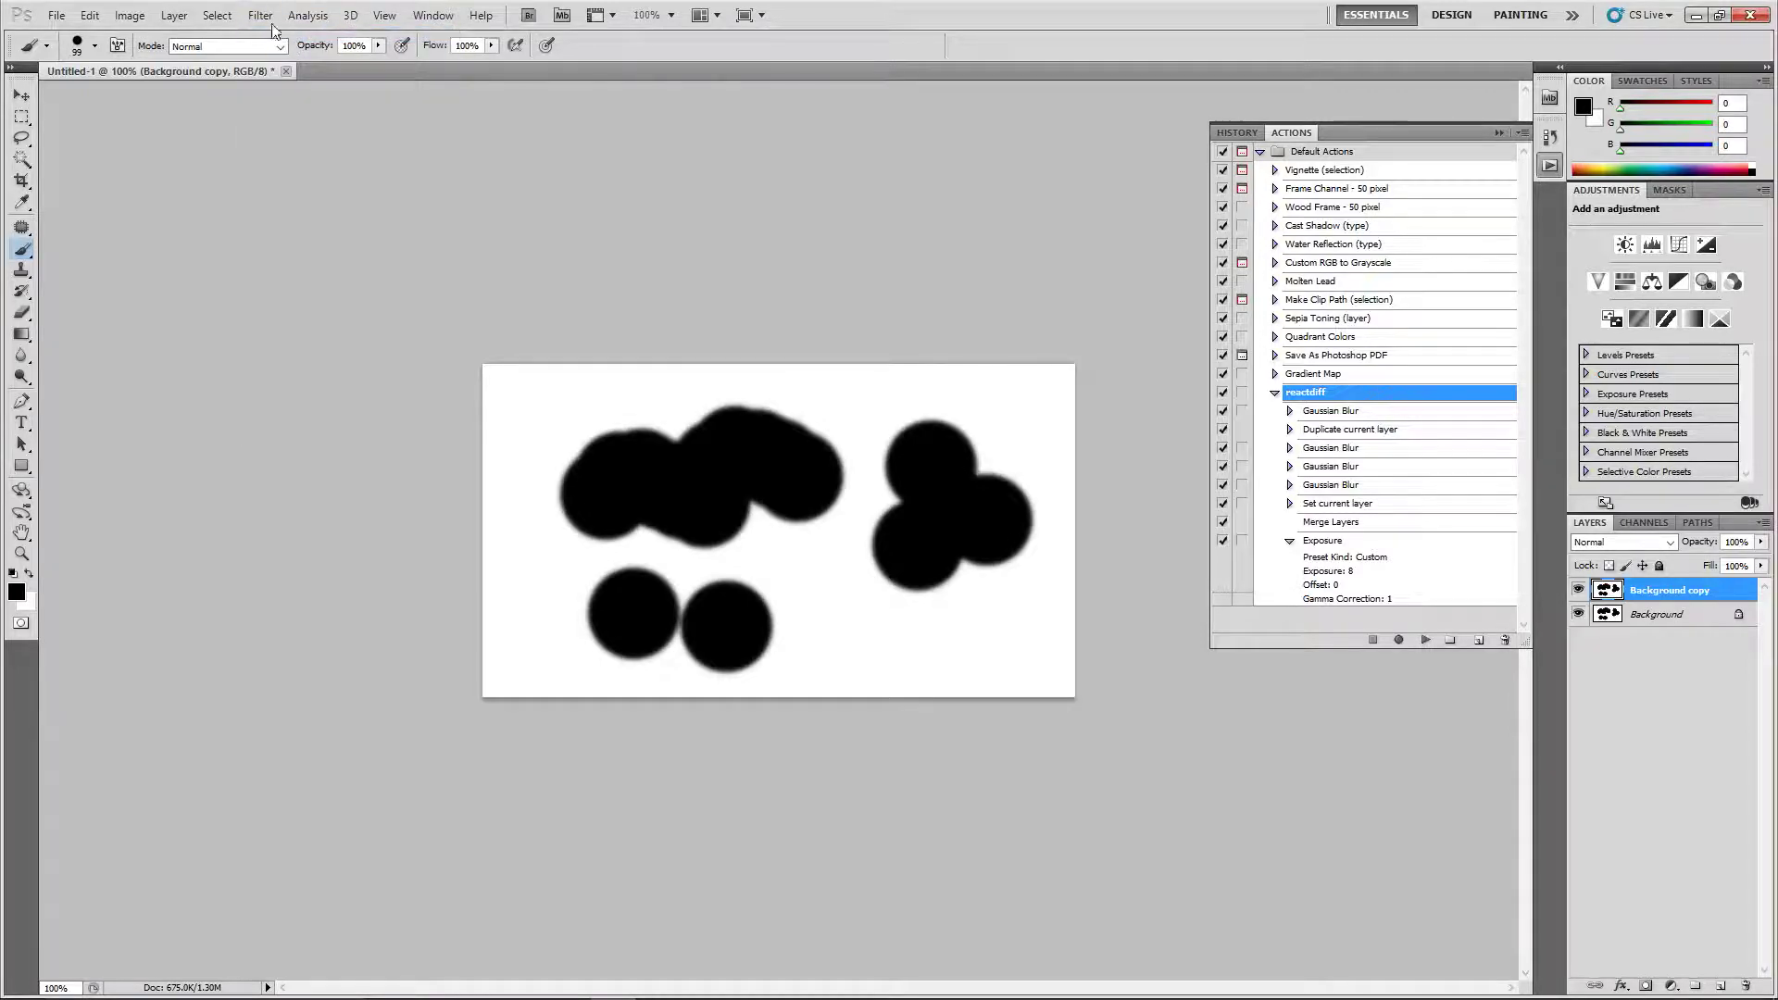
click(264, 16)
click(293, 36)
click(260, 16)
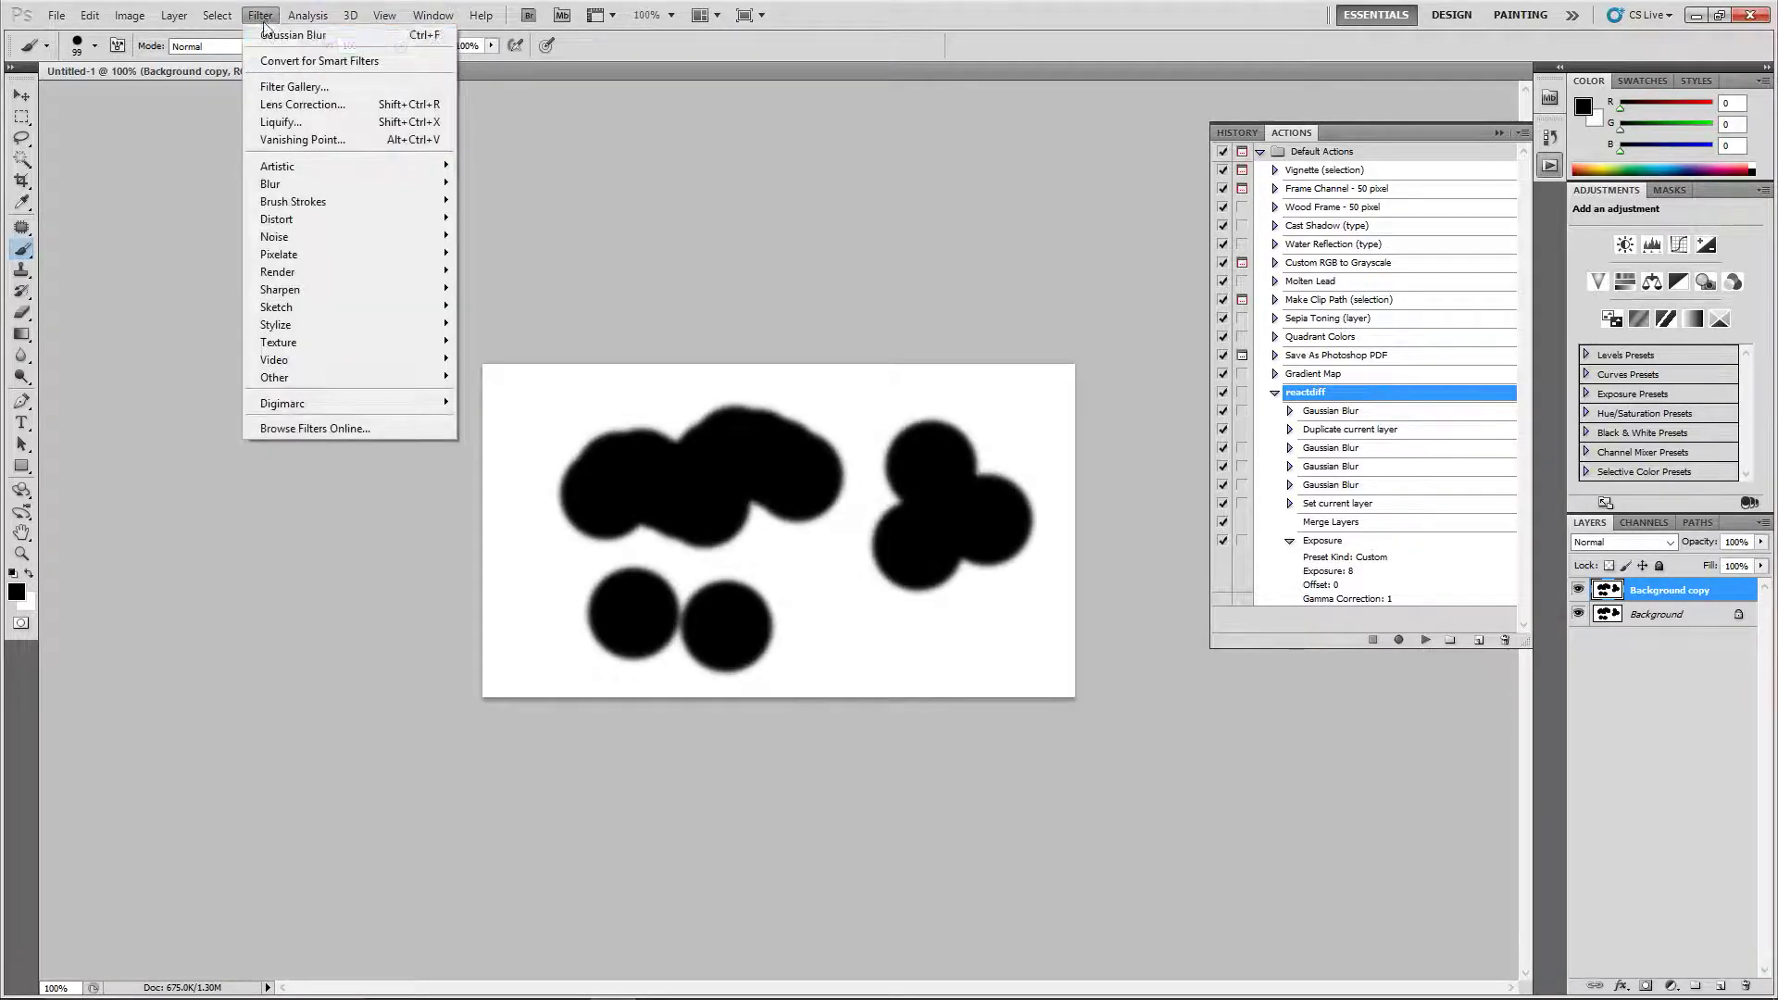
click(280, 37)
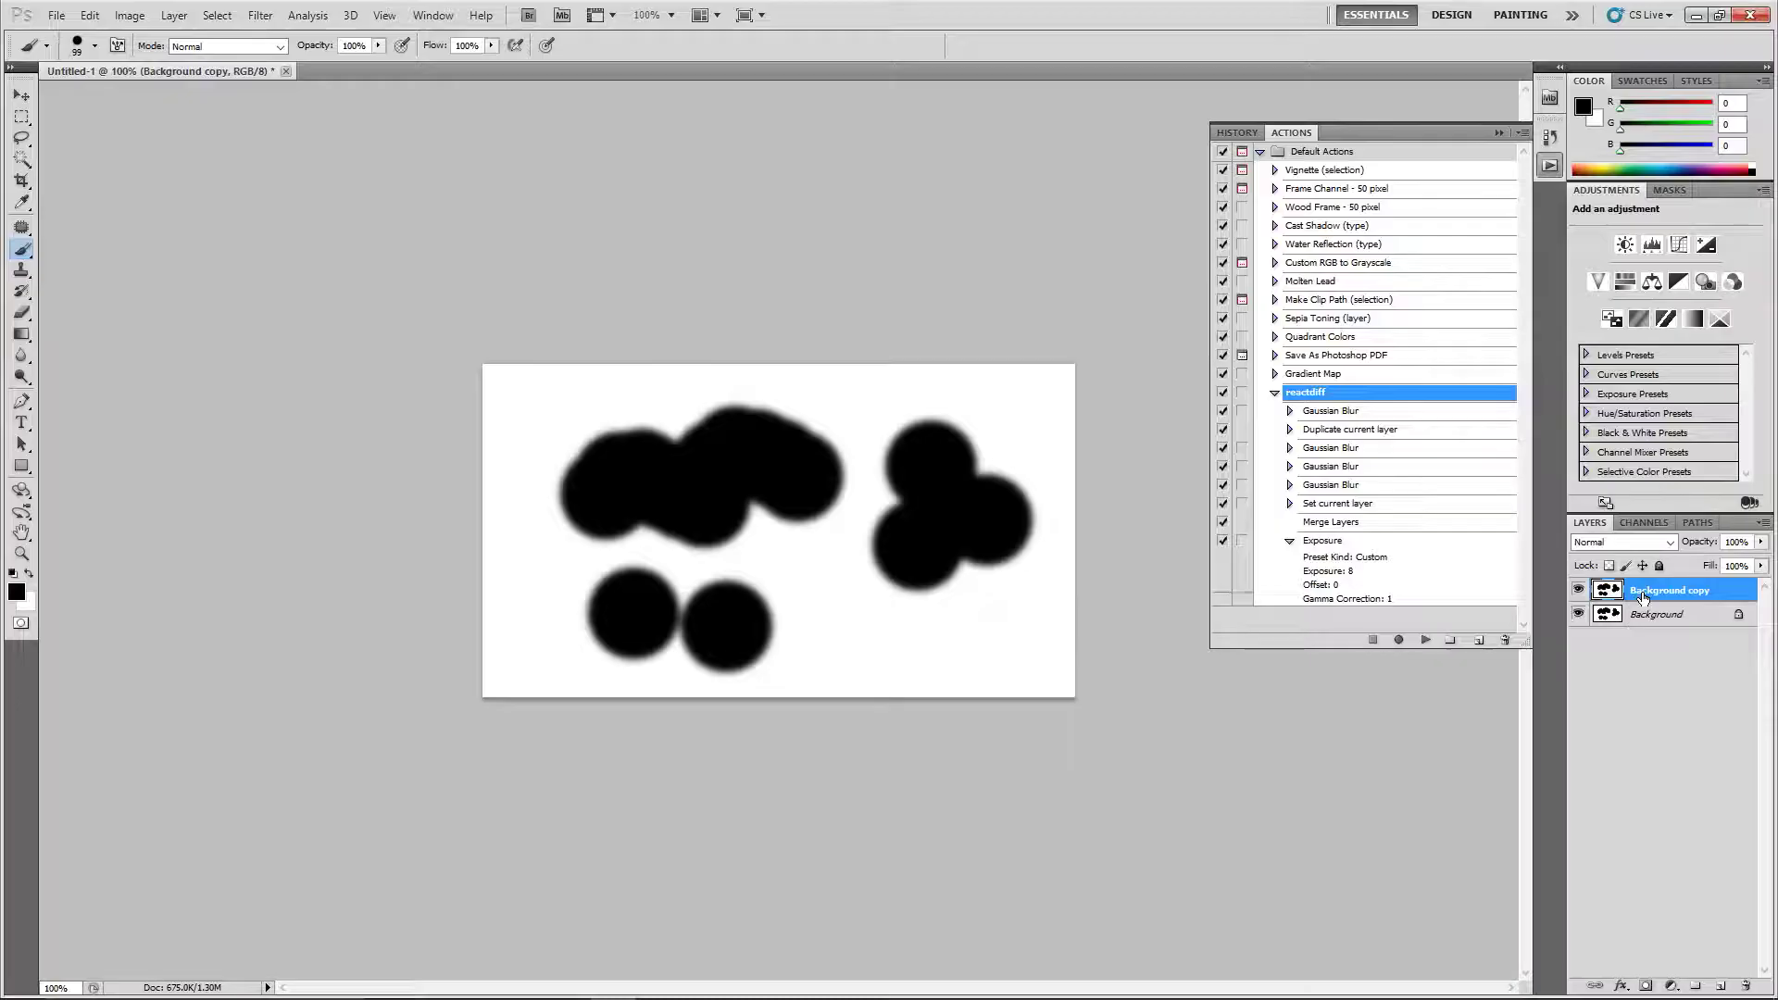
Set the Background copy layer's blend mode to Subtract.
click(1670, 542)
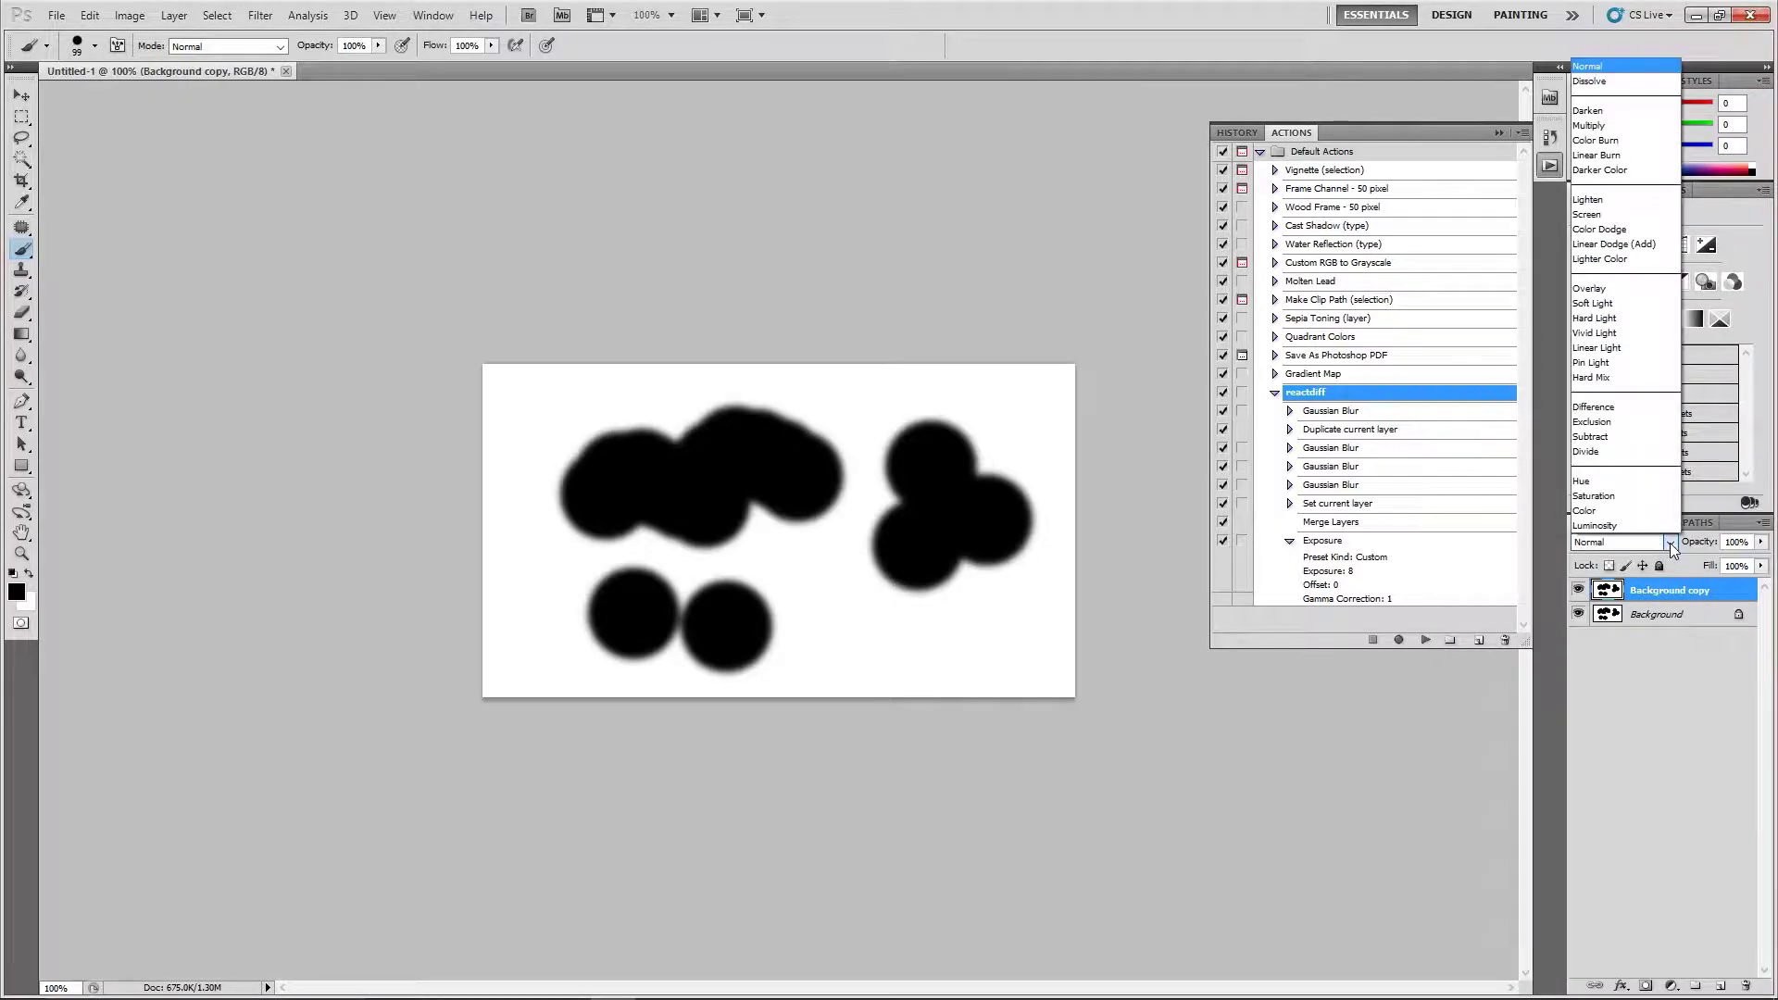
click(1642, 445)
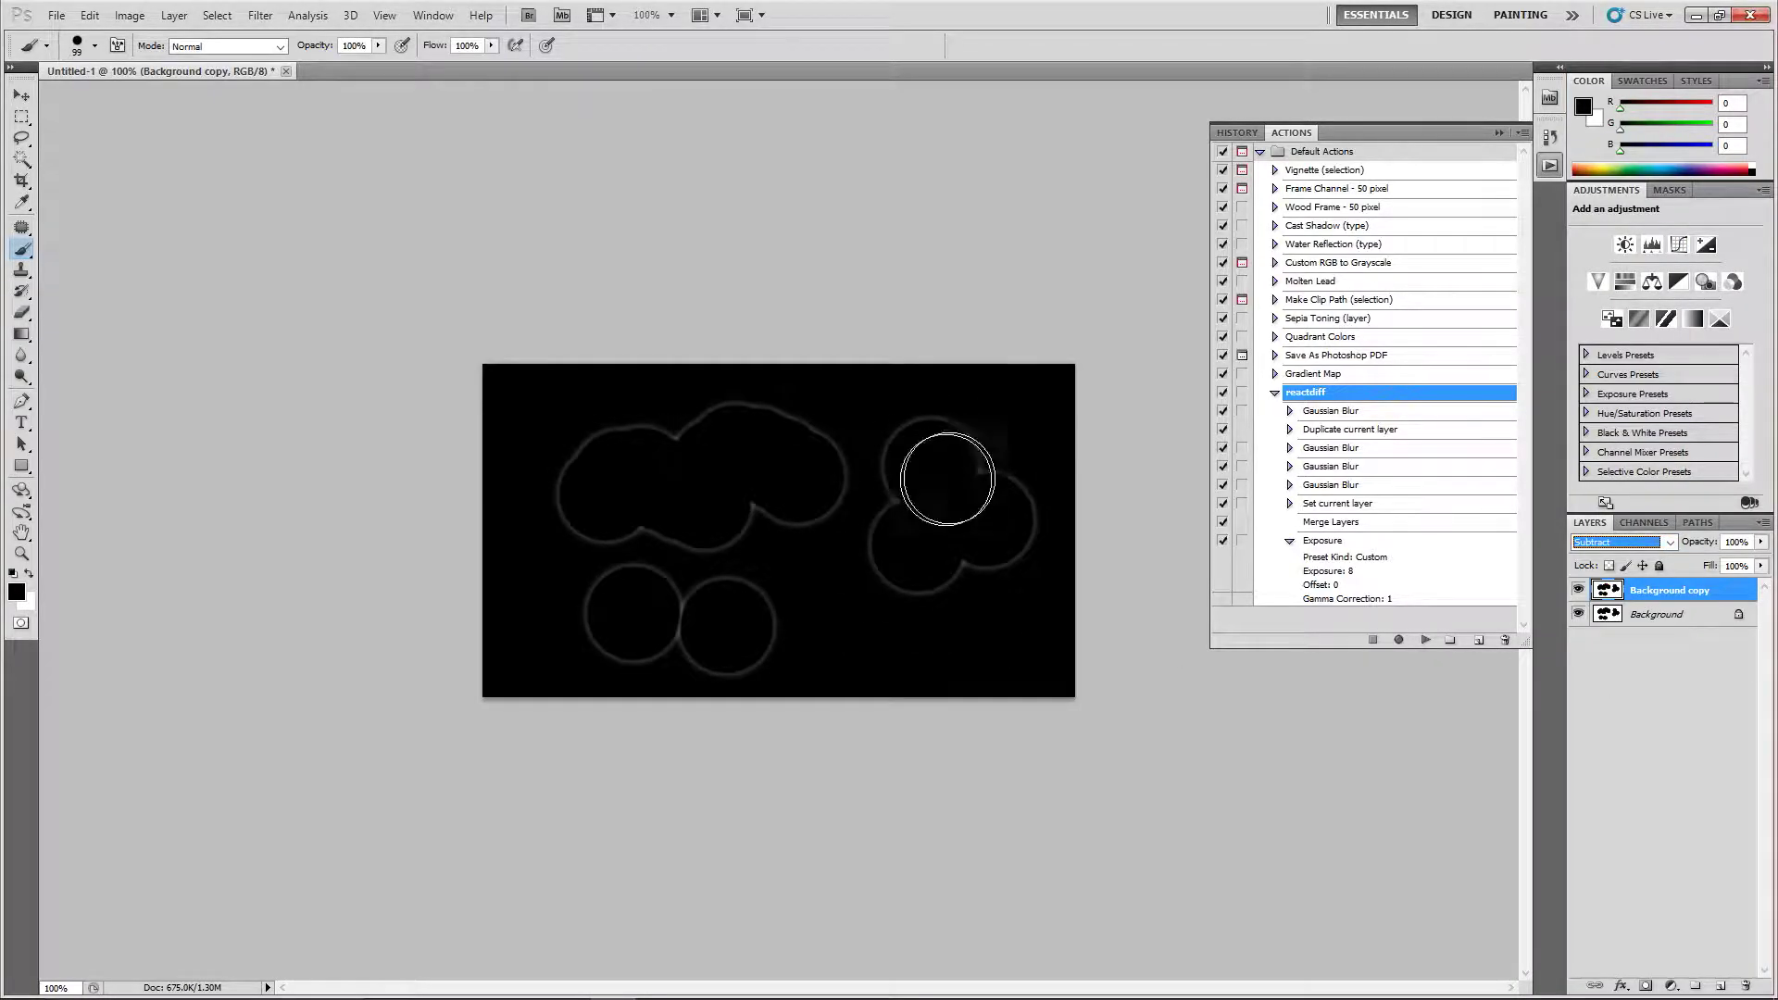
mouse_move(953, 527)
mouse_down()
mouse_move(896, 505)
mouse_move(925, 426)
mouse_move(895, 581)
mouse_move(926, 426)
mouse_move(992, 417)
mouse_move(1033, 558)
mouse_move(920, 596)
mouse_move(877, 416)
mouse_move(1056, 516)
mouse_move(920, 653)
mouse_up()
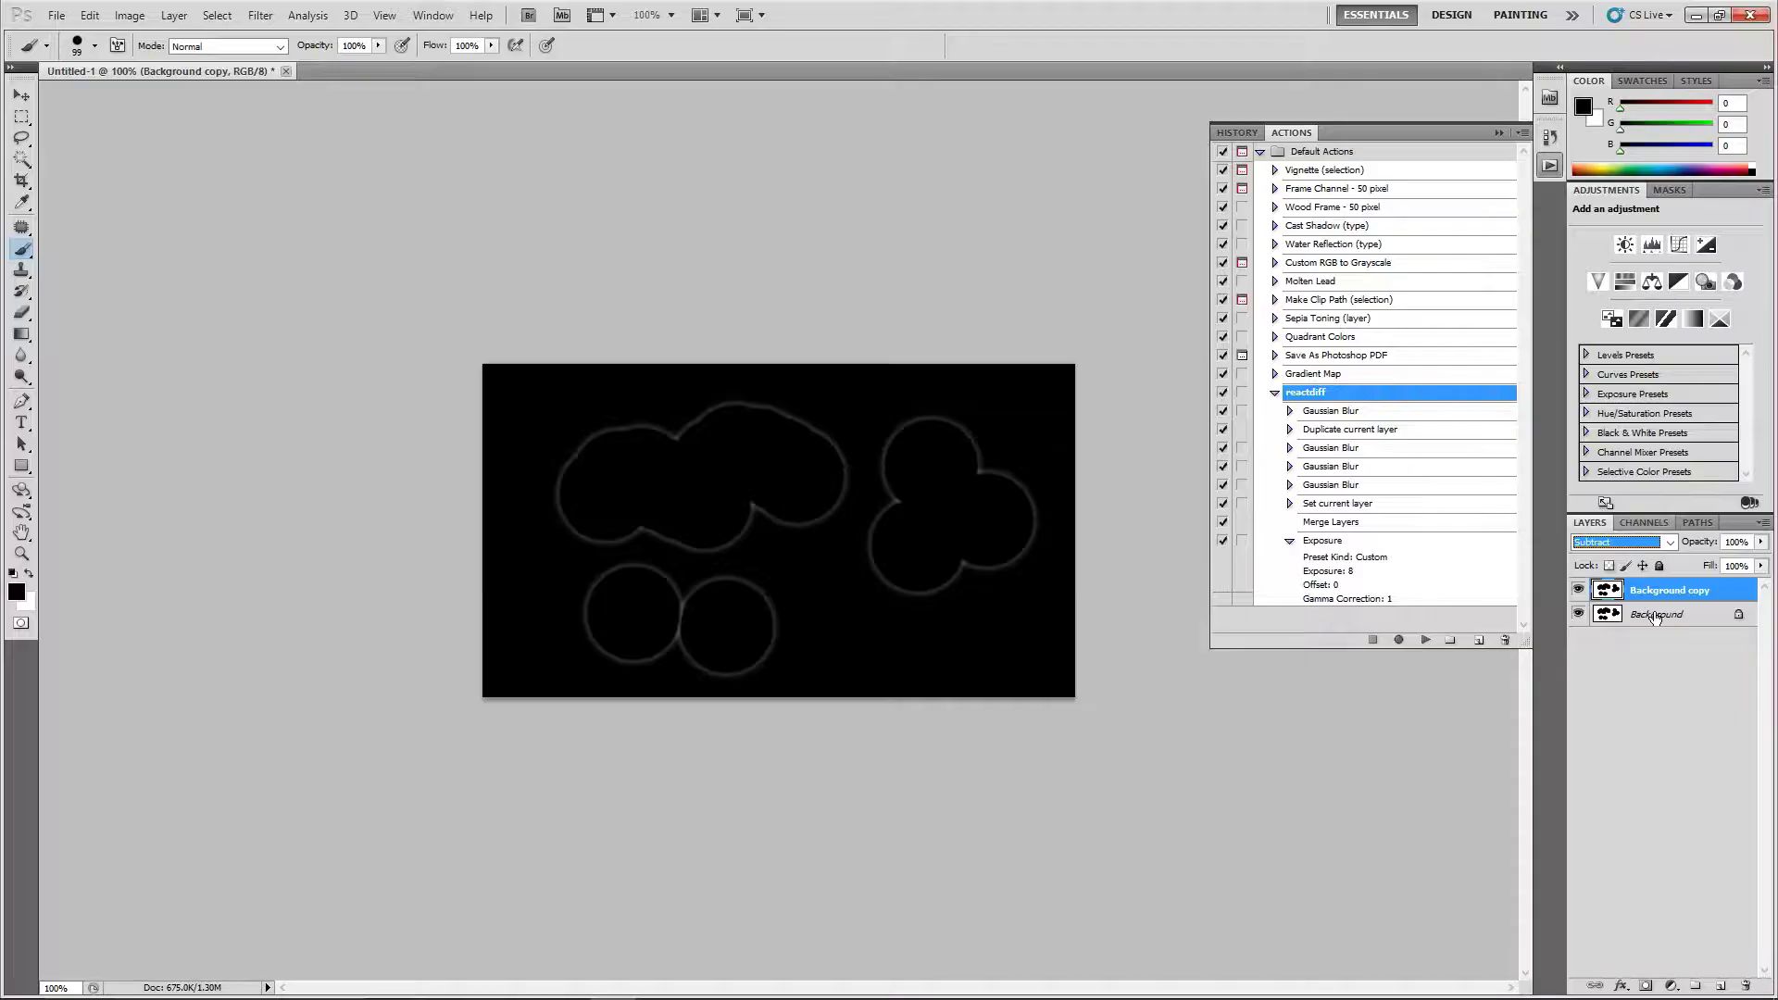
Merge the copy into the Background and apply an Exposure adjustment of 8.
key(ctrl+e)
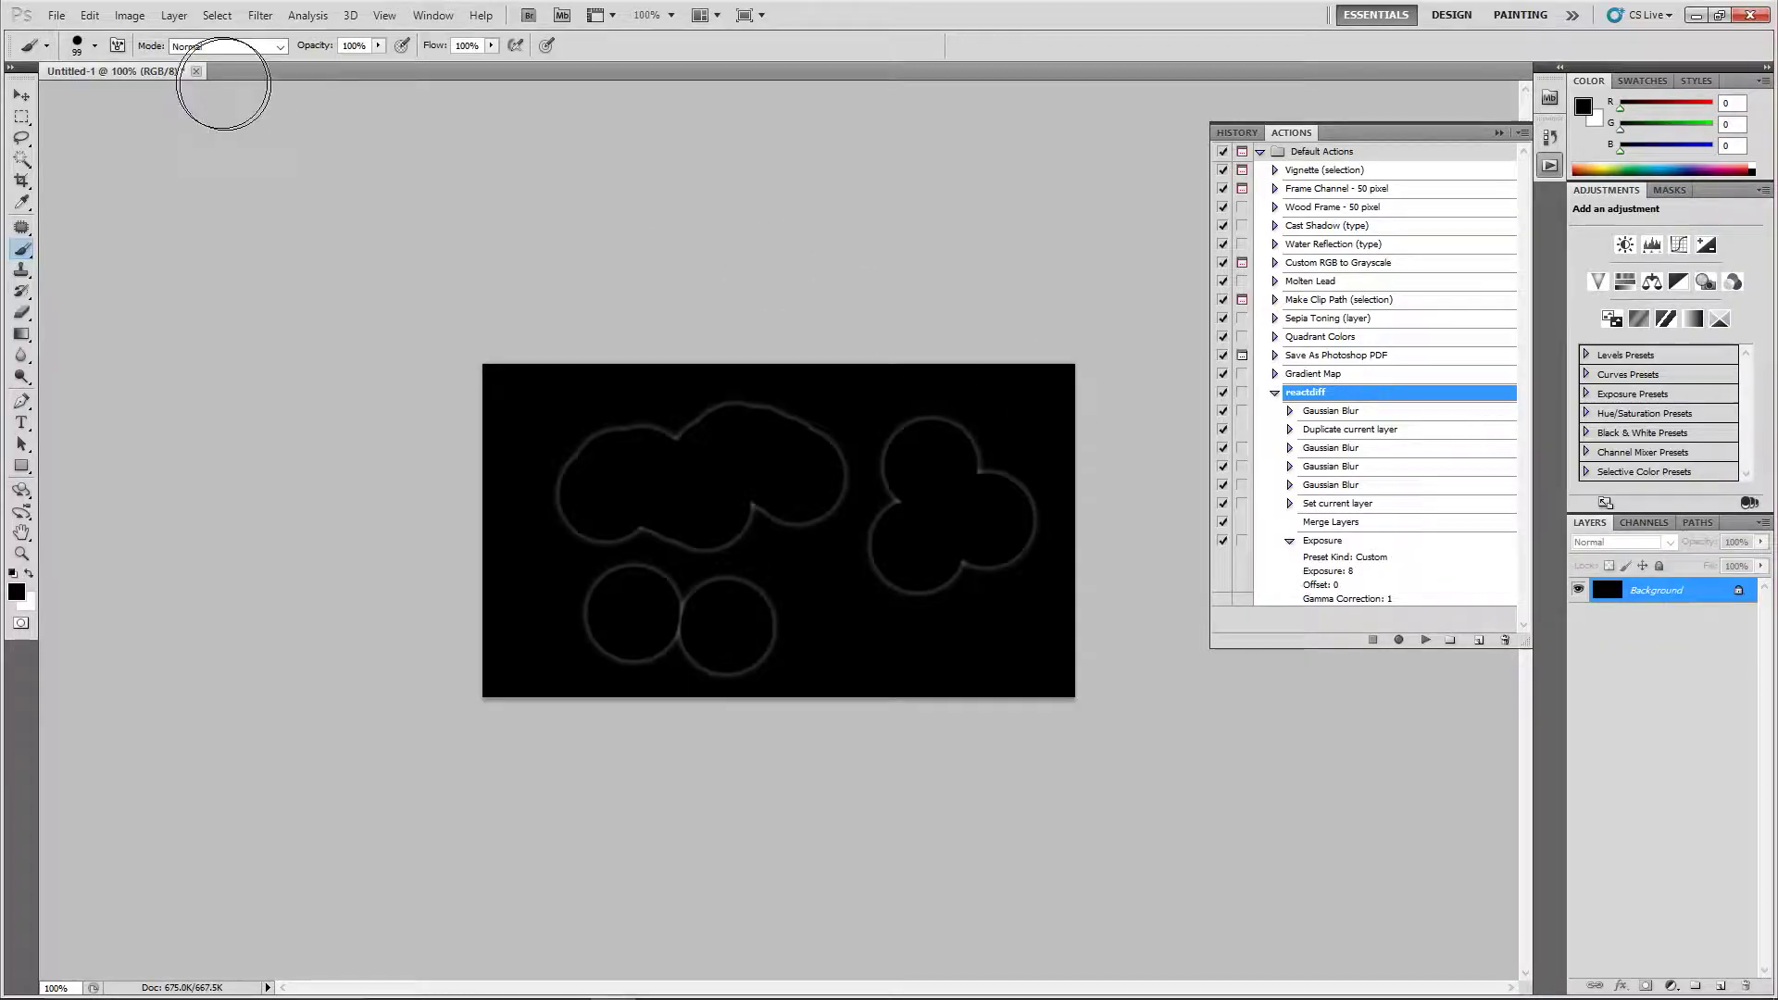
click(174, 15)
mouse_move(129, 14)
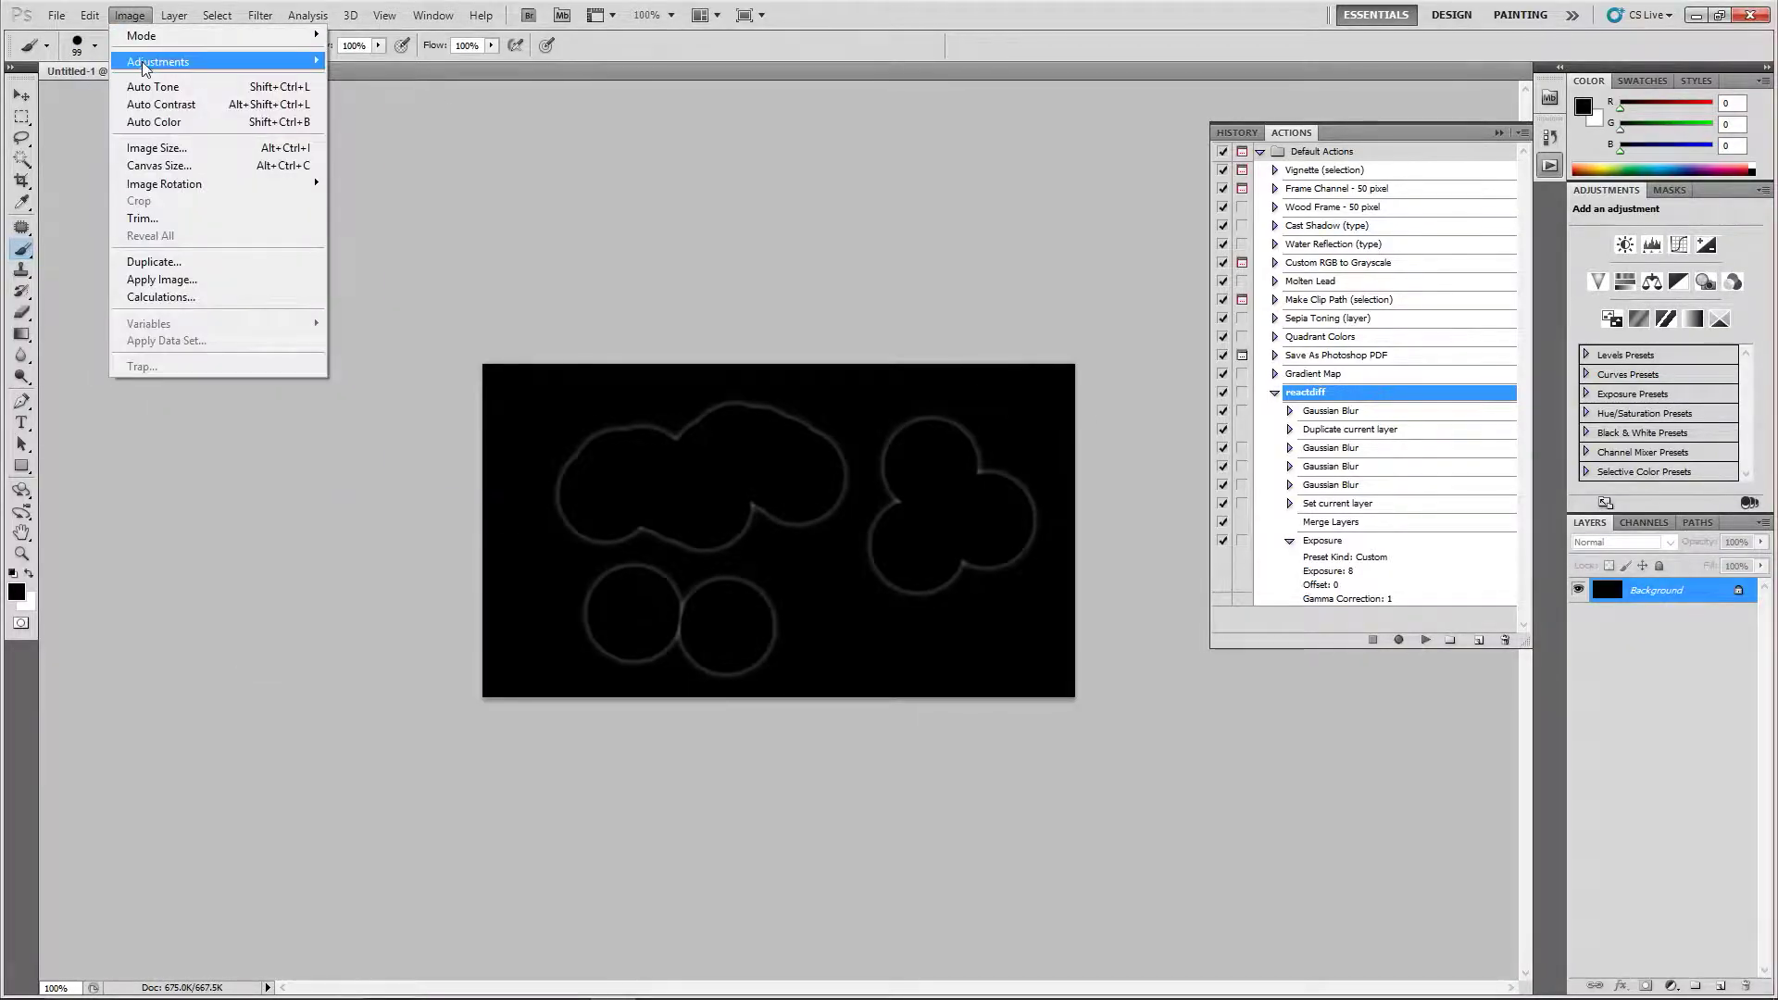
mouse_move(144, 63)
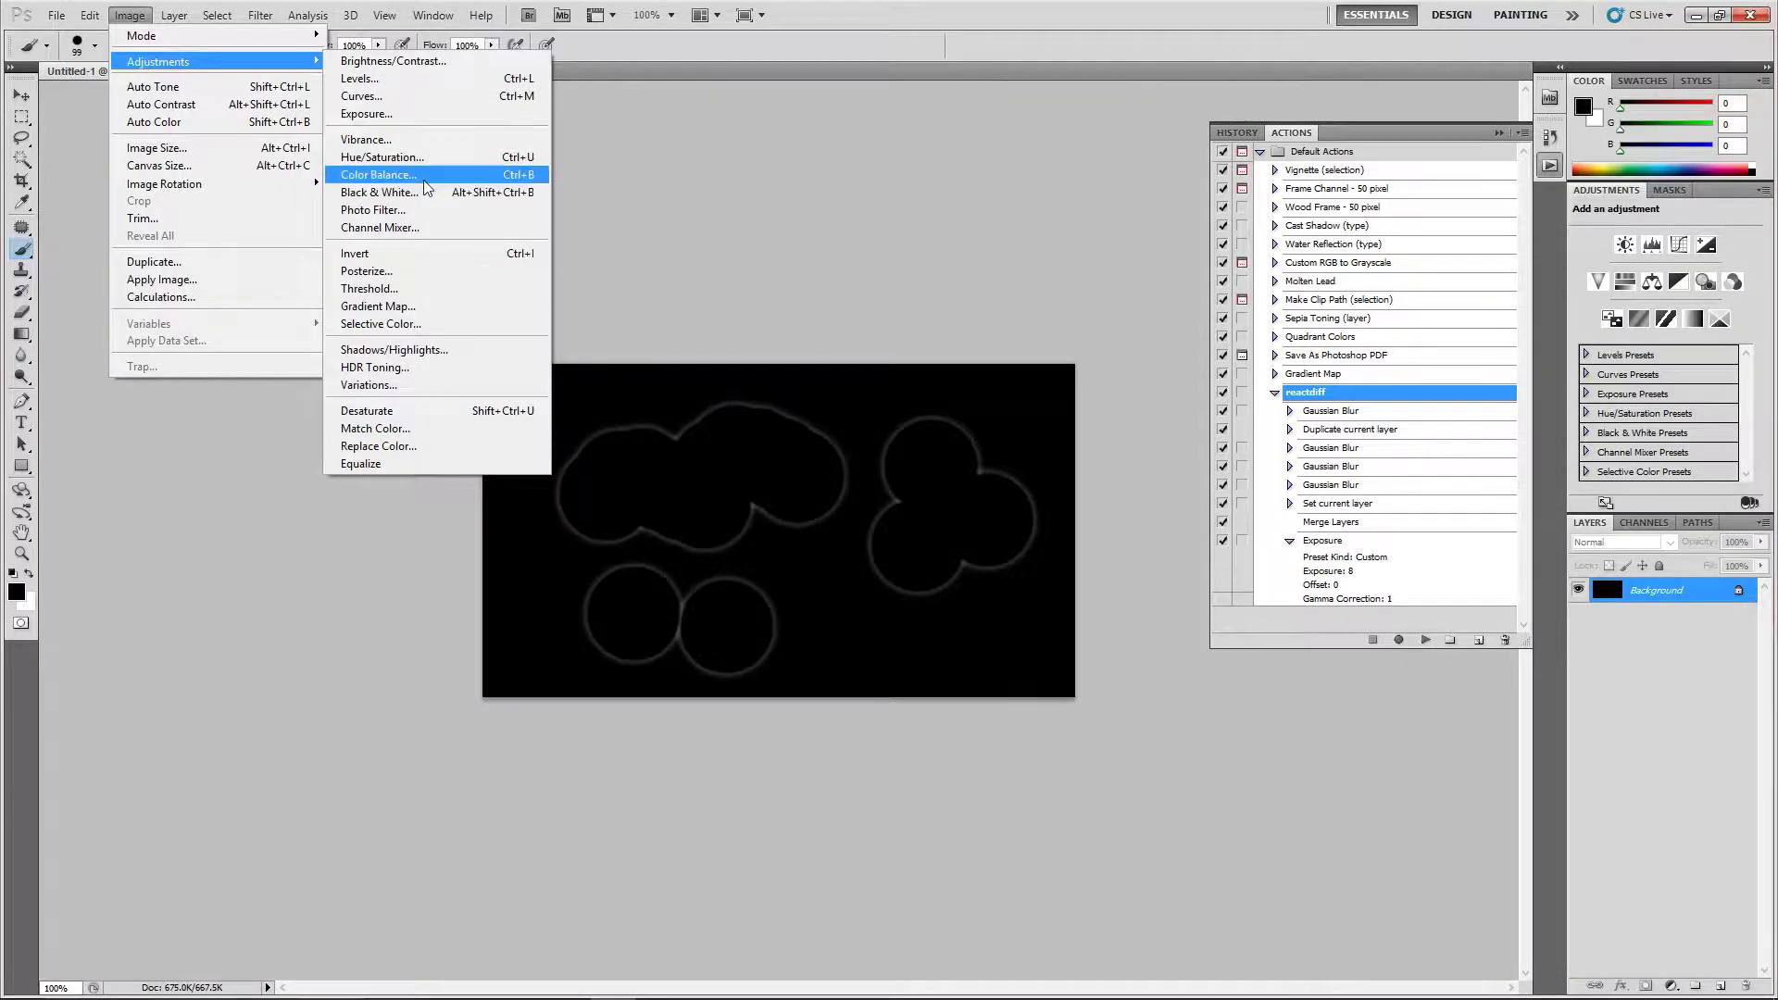
click(368, 113)
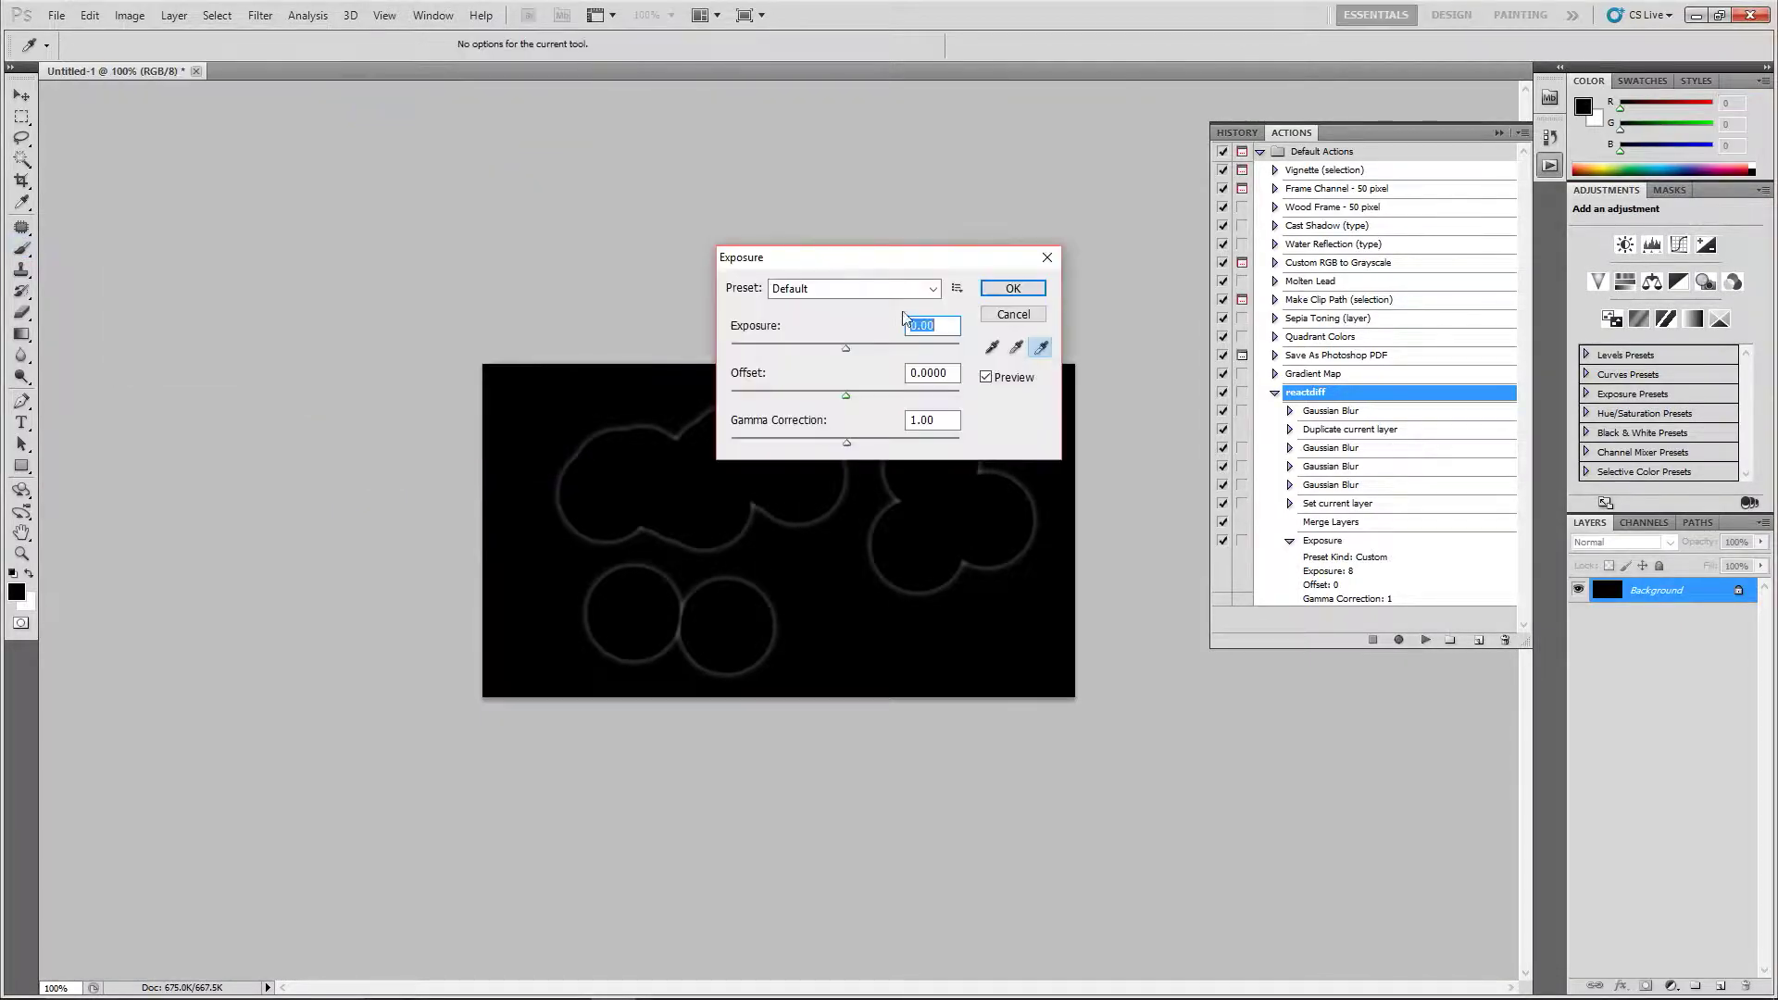
text(8)
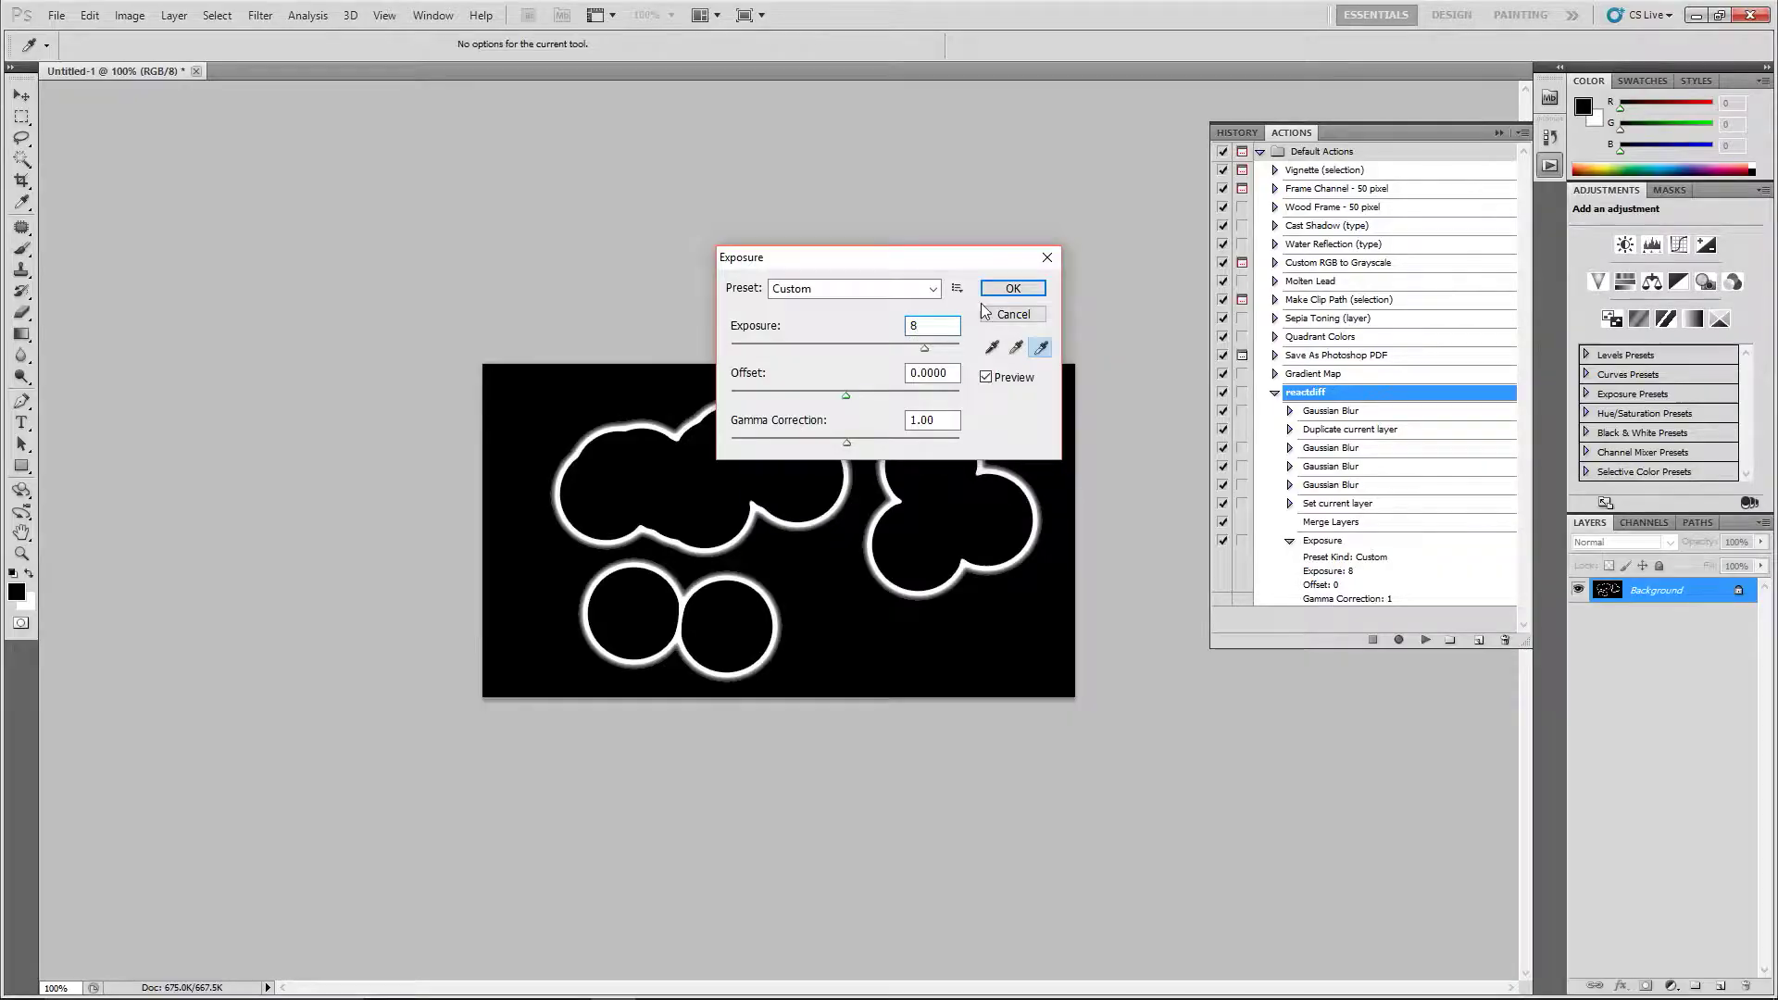
drag(961, 255, 1109, 163)
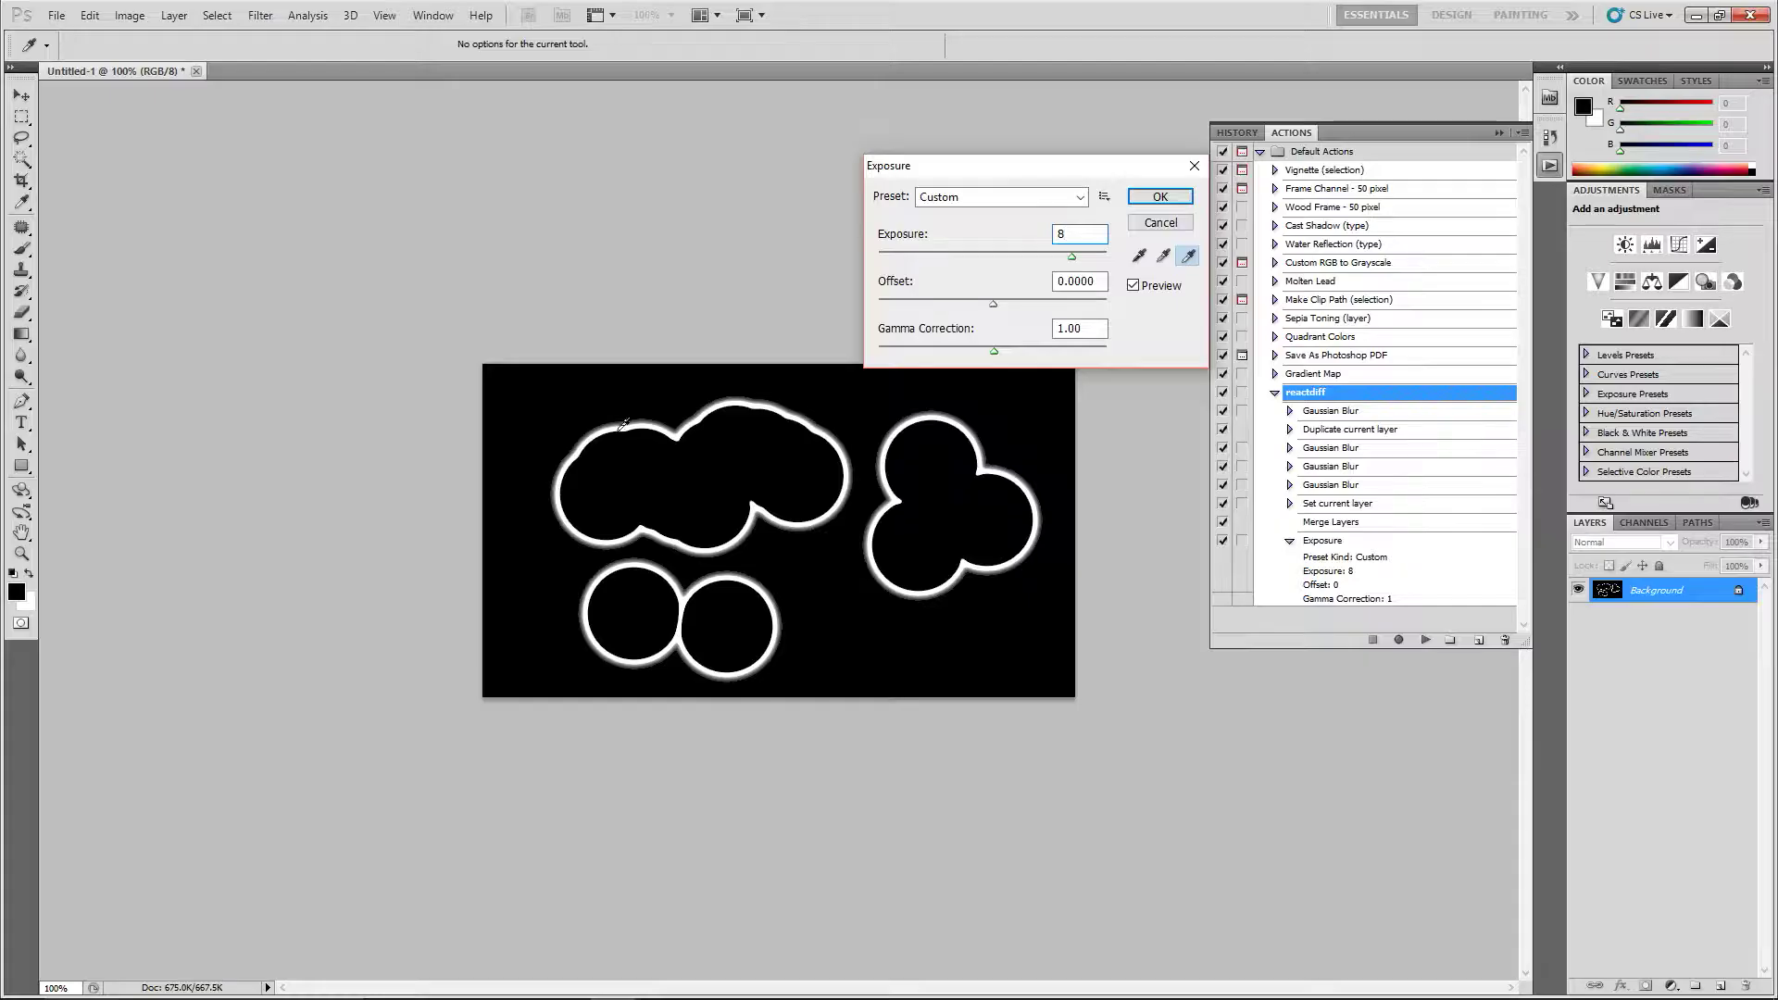
click(1177, 197)
key(b)
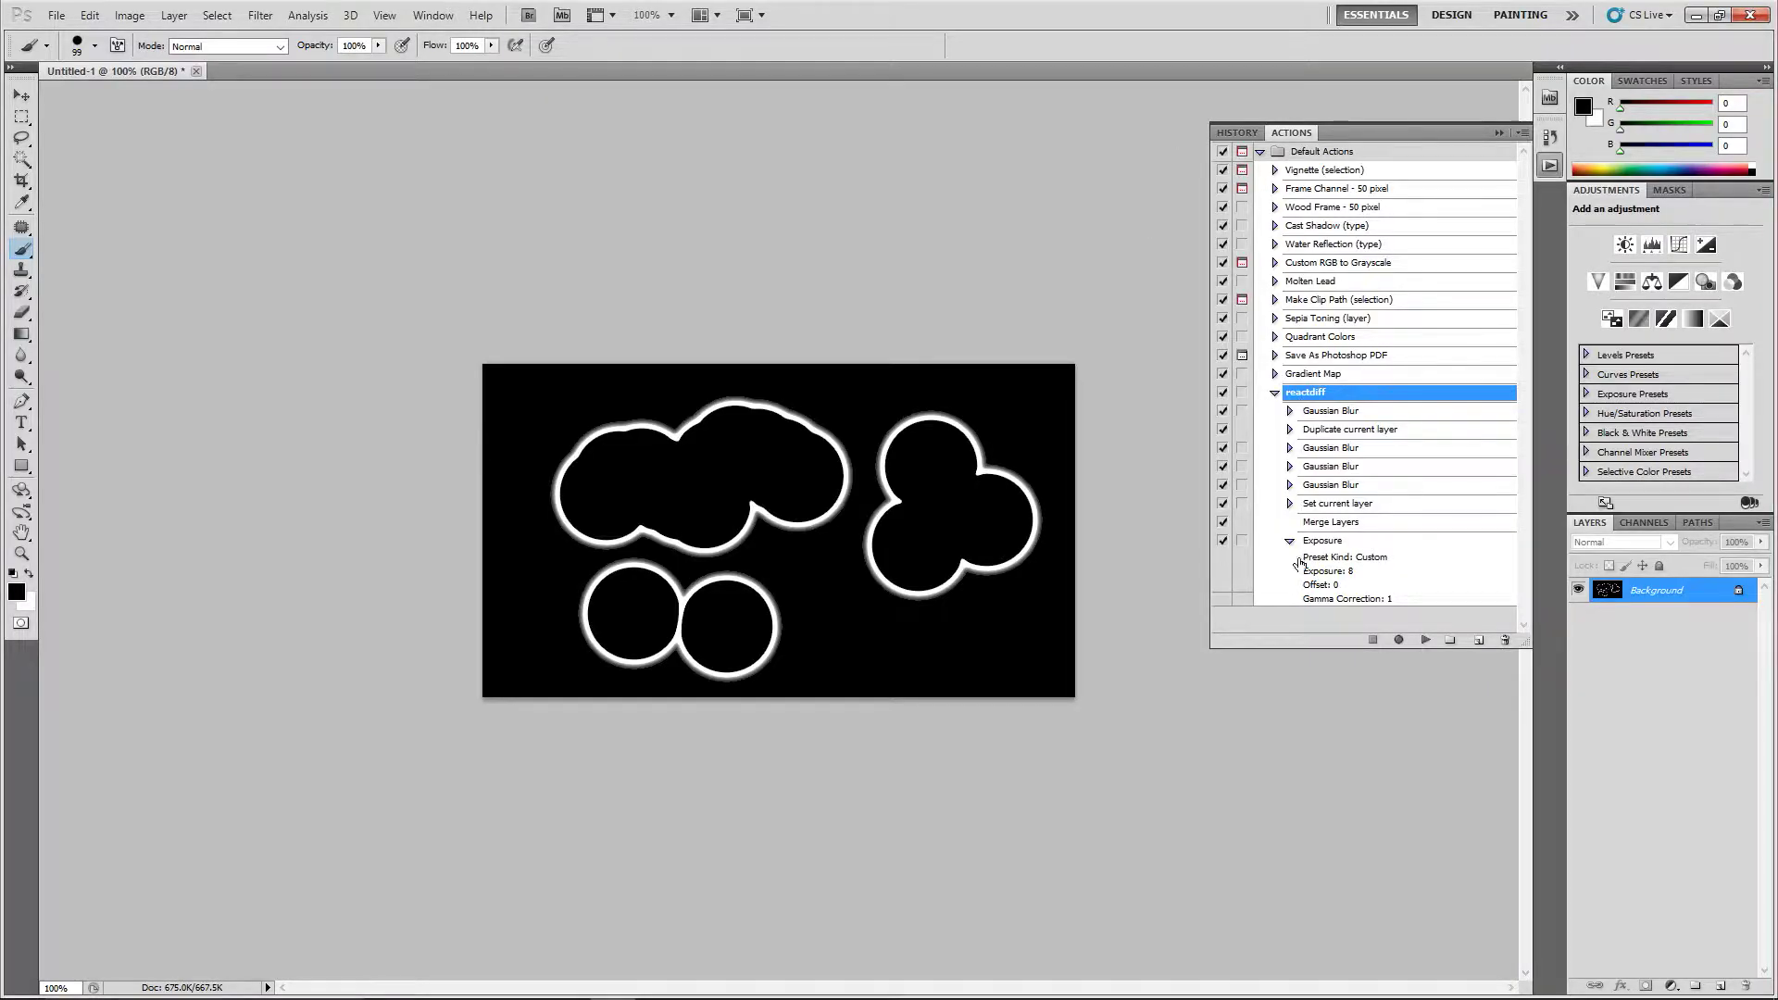
Play the reactdiff action thirteen times to grow a dense white maze pattern.
click(1426, 640)
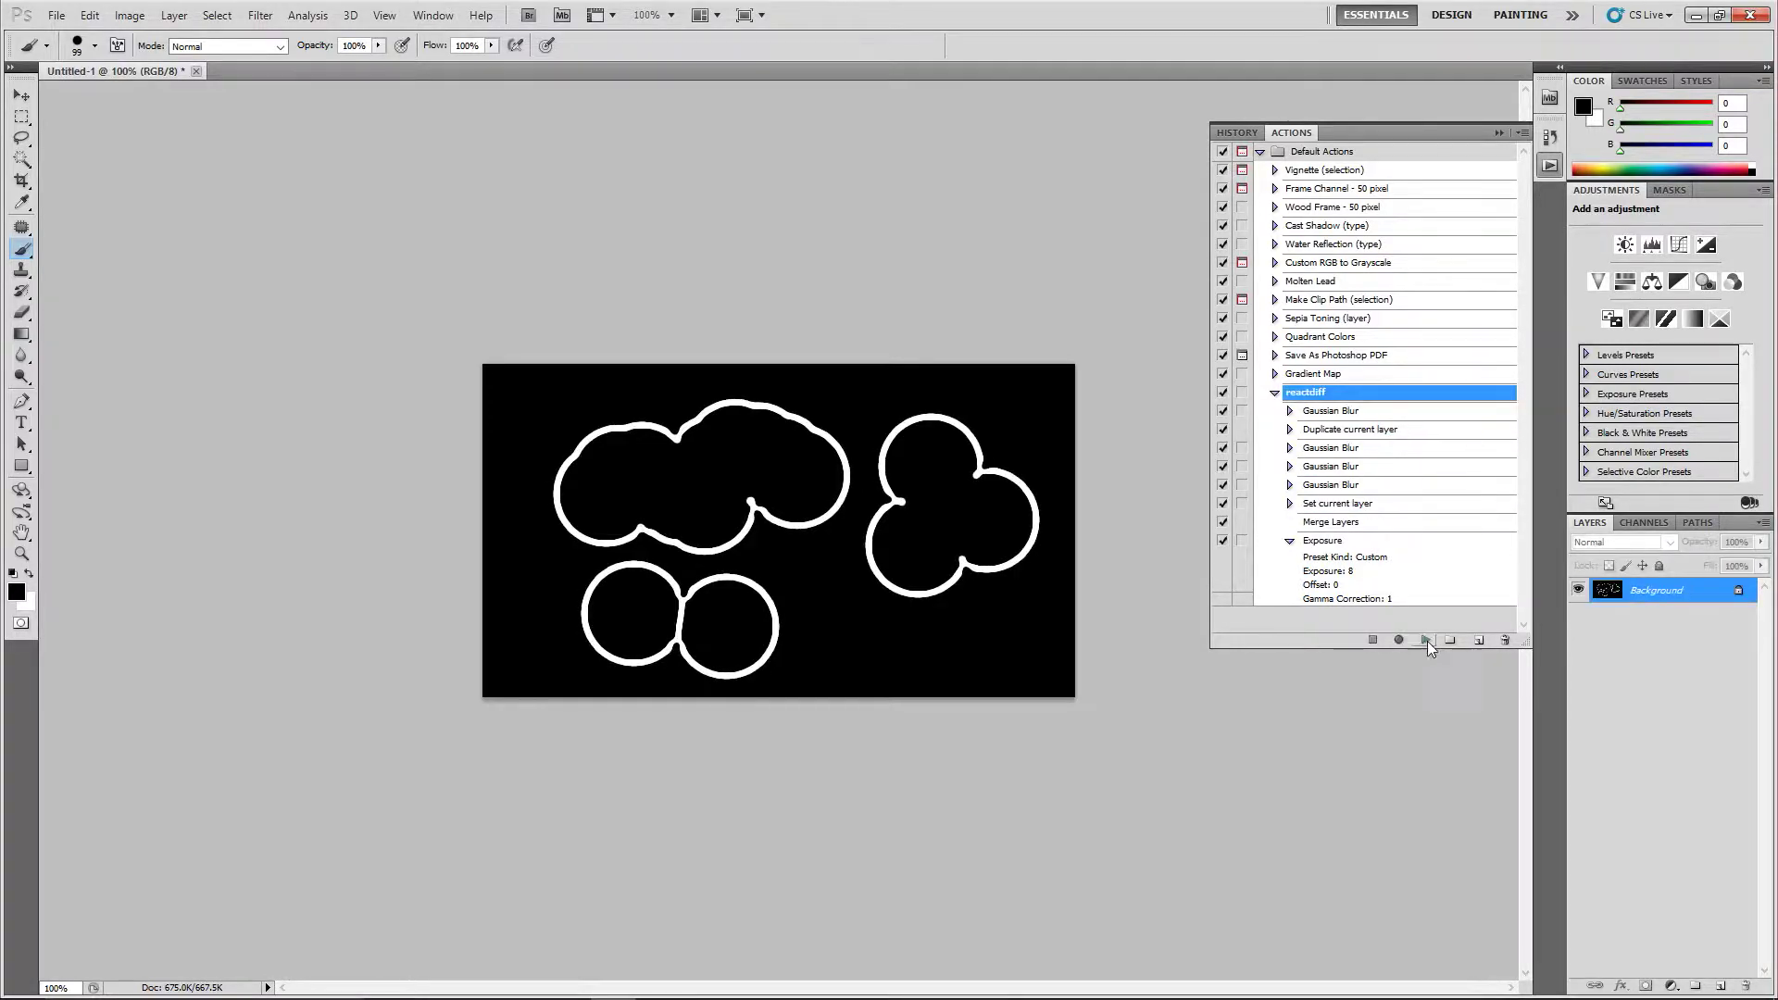
click(1426, 641)
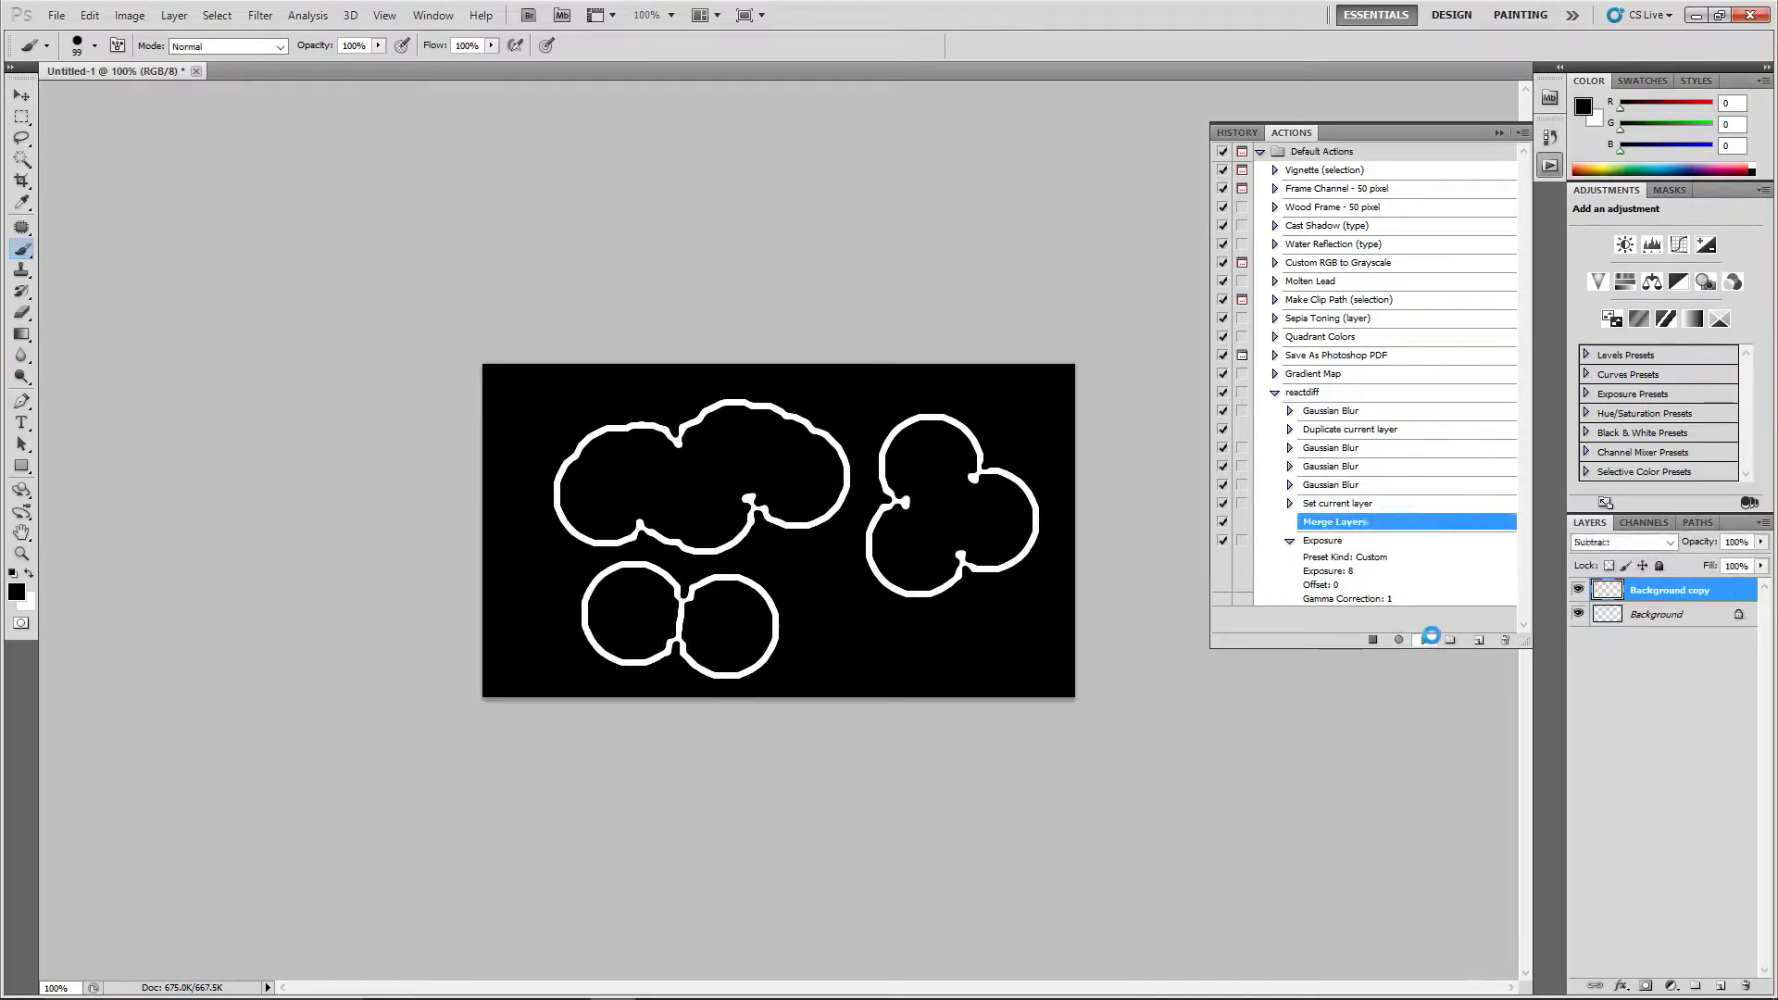
click(1431, 639)
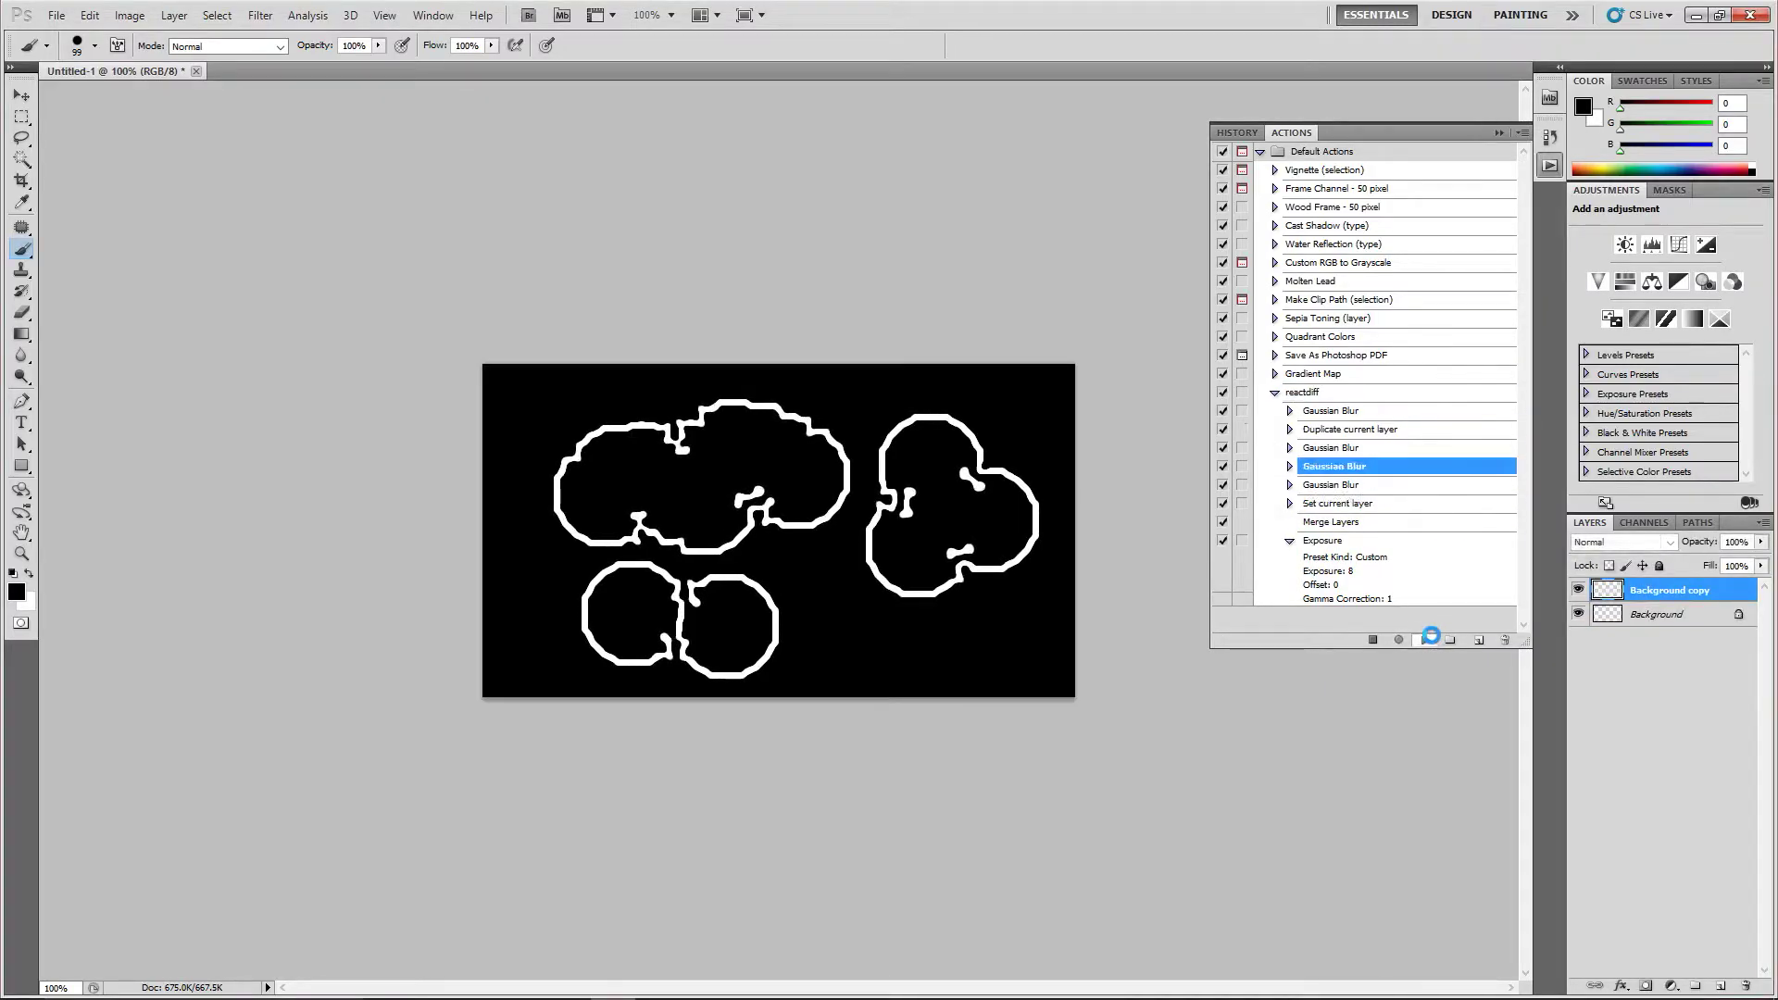
click(1431, 639)
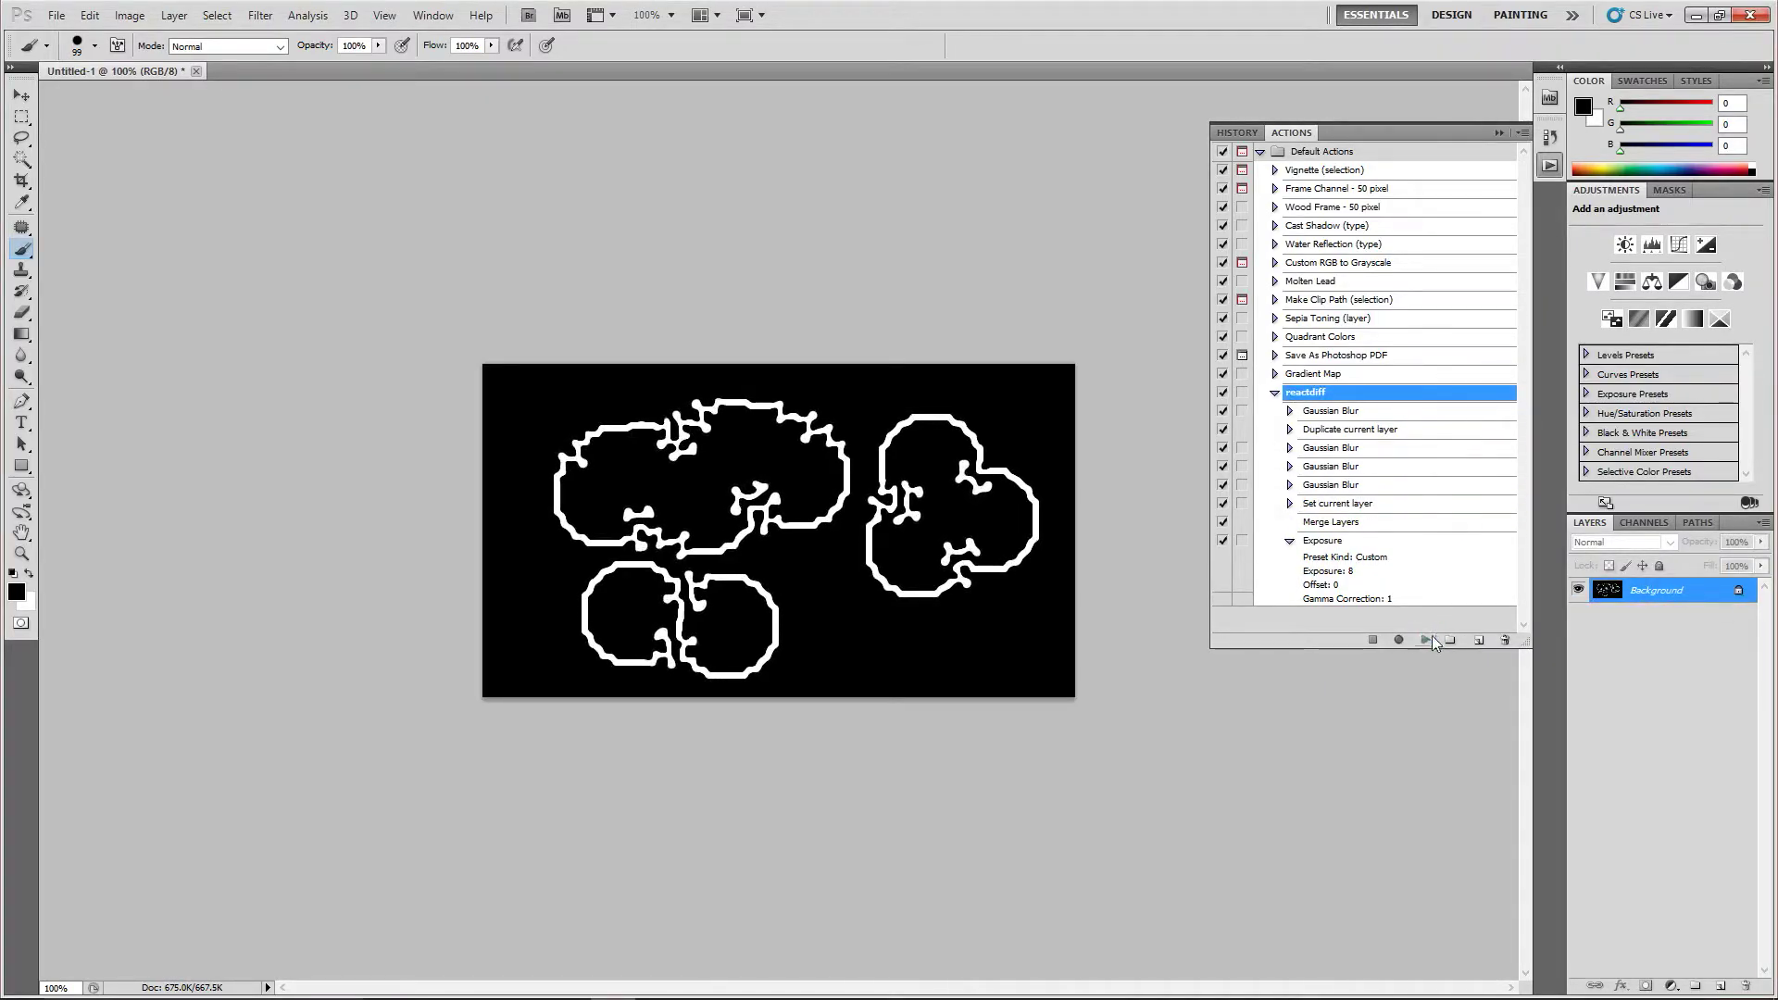
click(1431, 640)
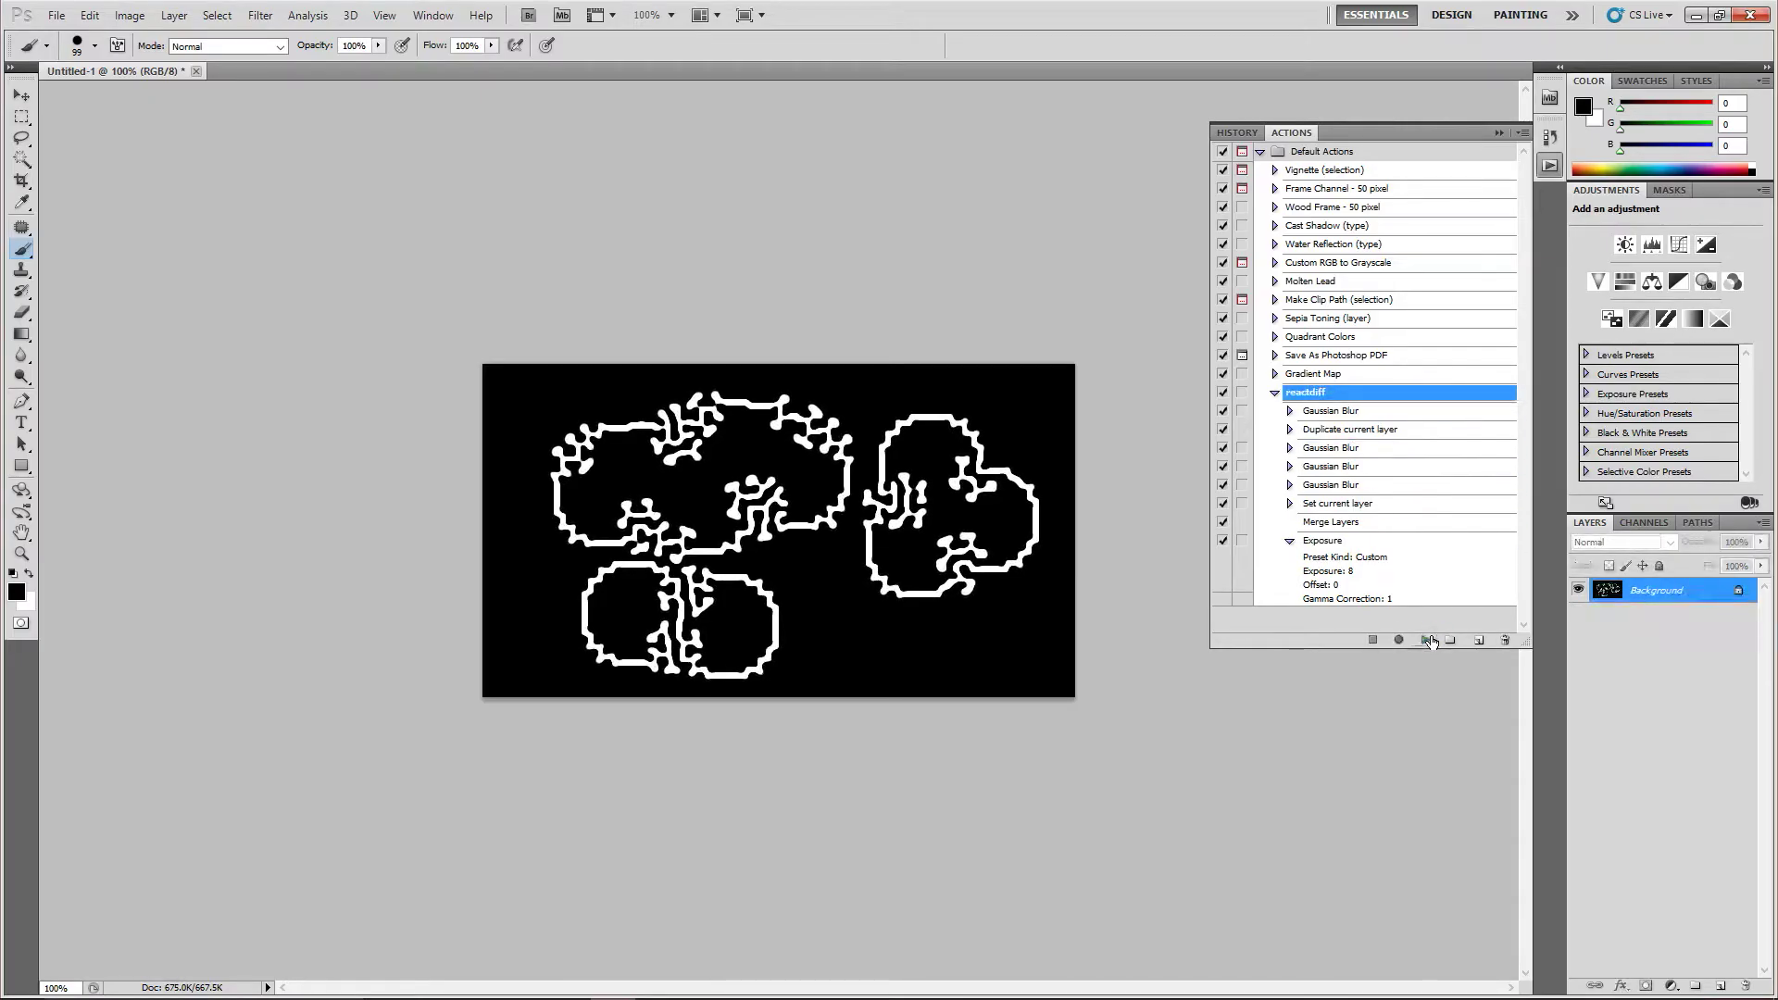
click(1430, 640)
click(1431, 640)
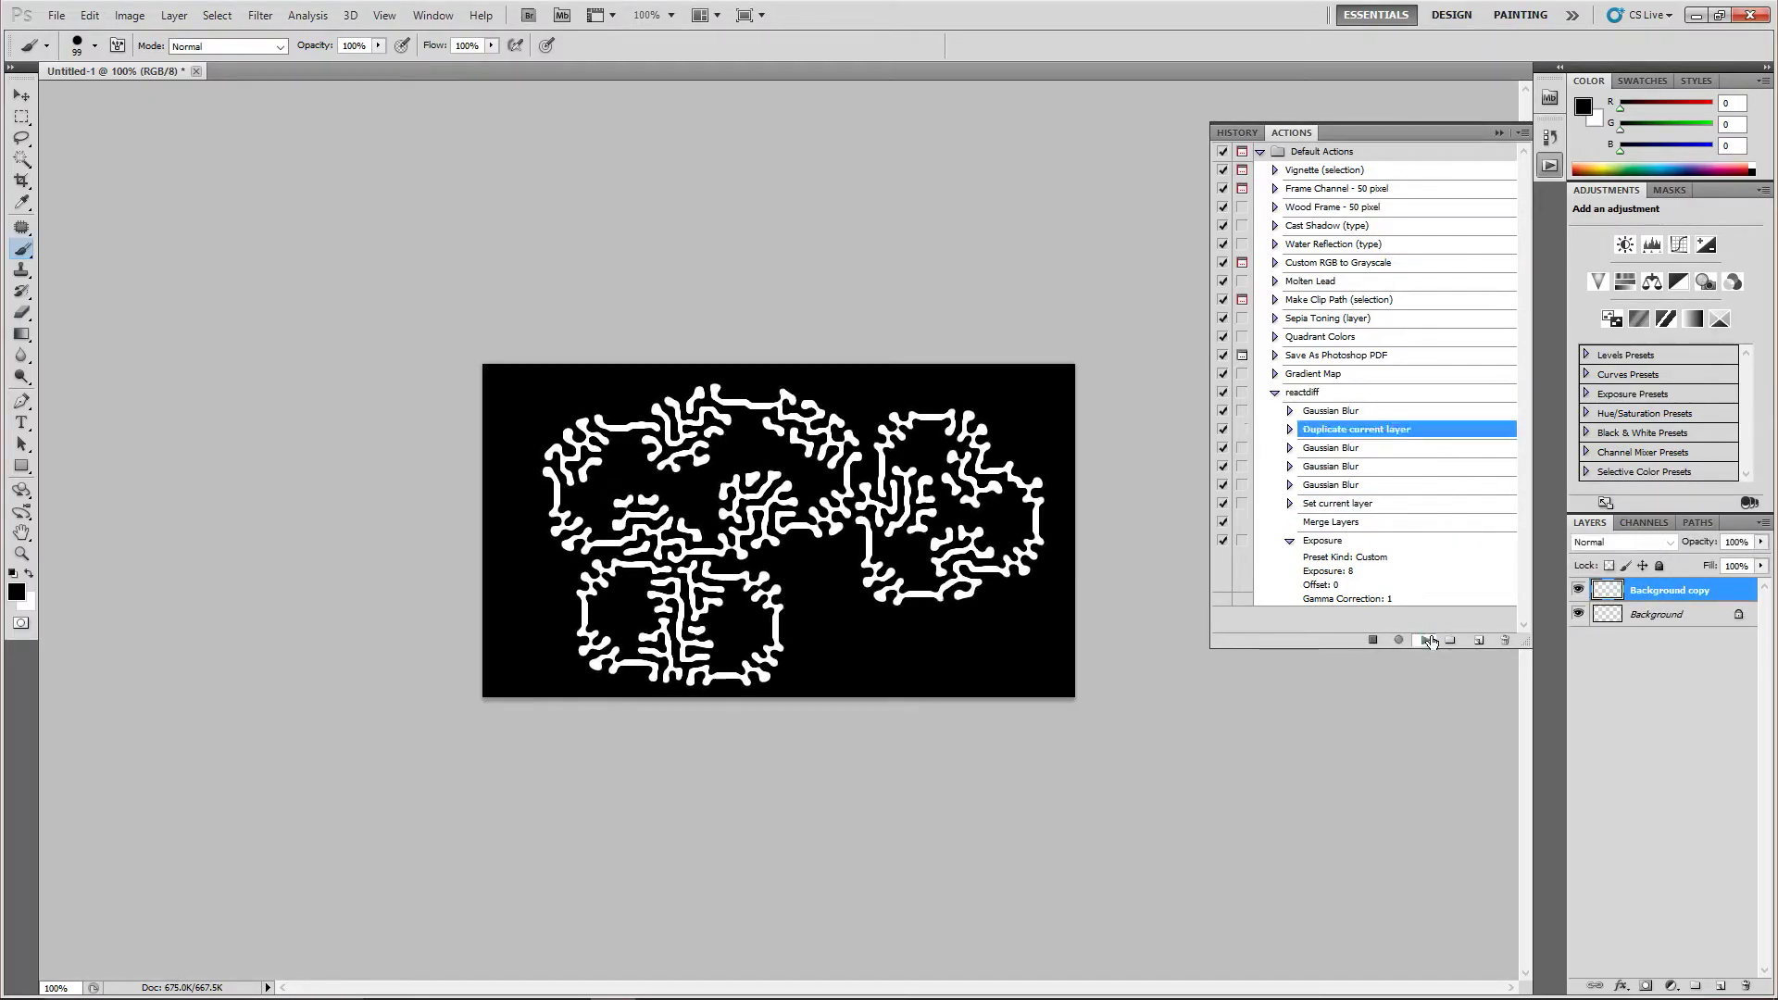
click(1431, 639)
click(1430, 640)
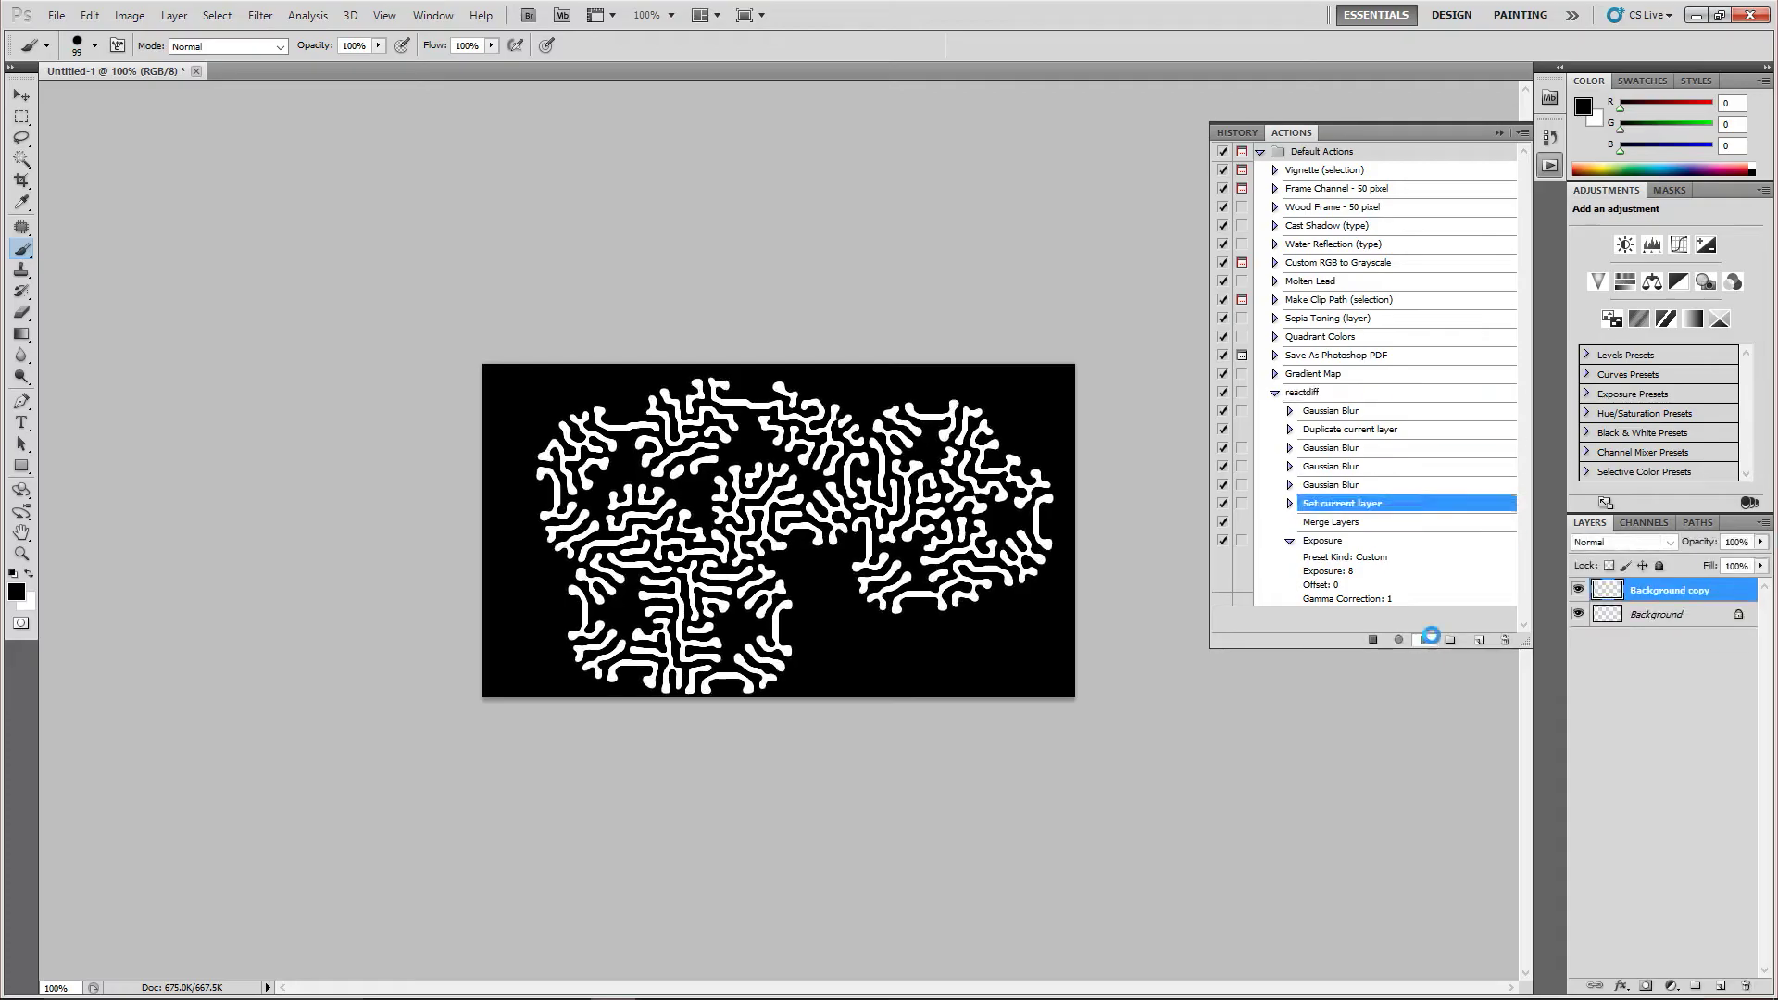
click(1431, 639)
click(1431, 639)
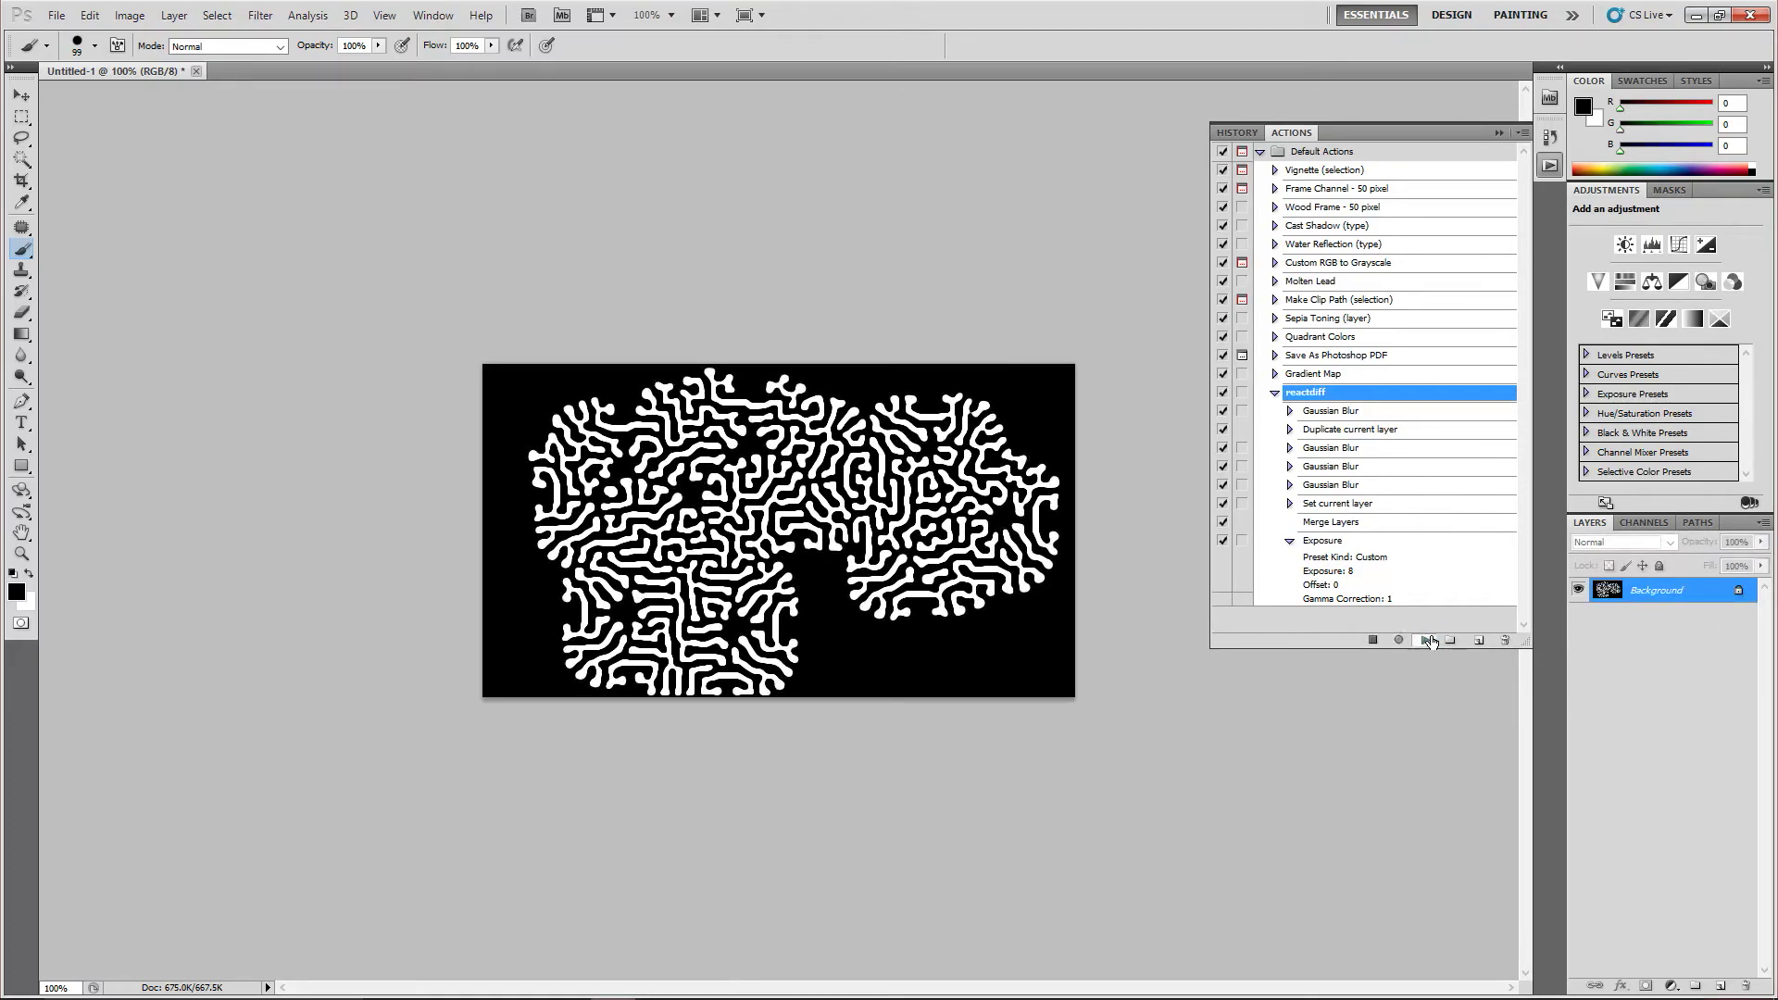
click(1431, 640)
click(1431, 640)
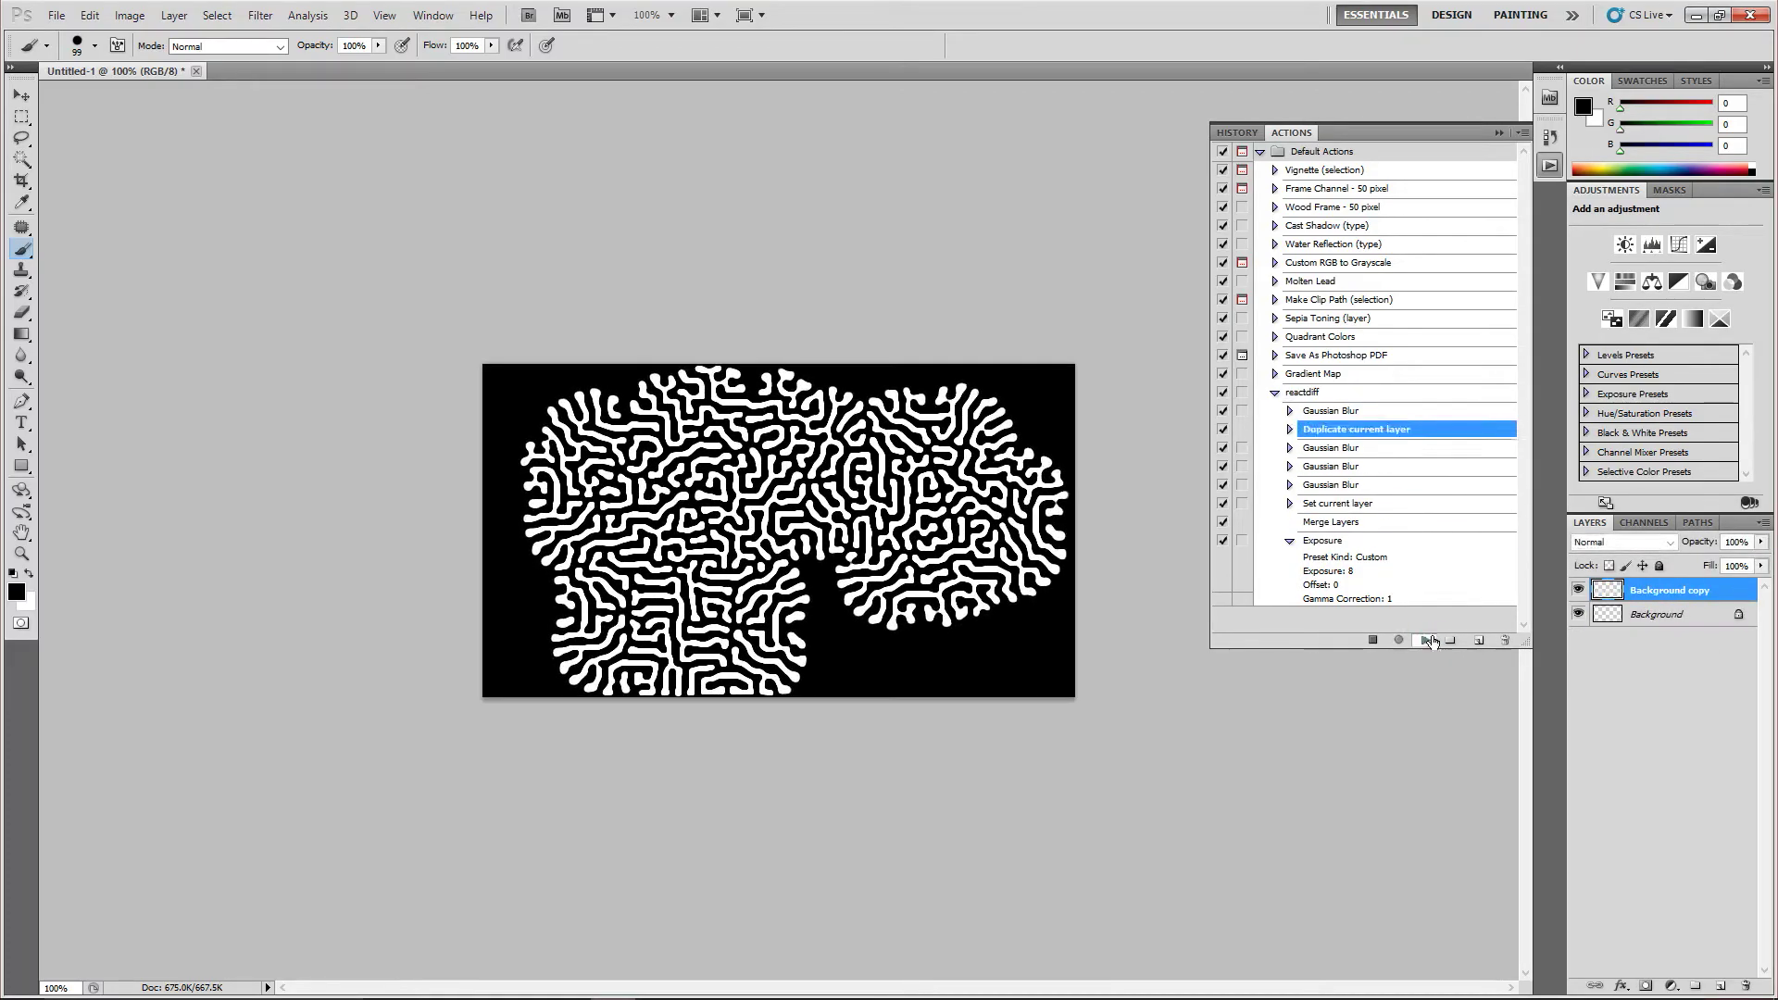